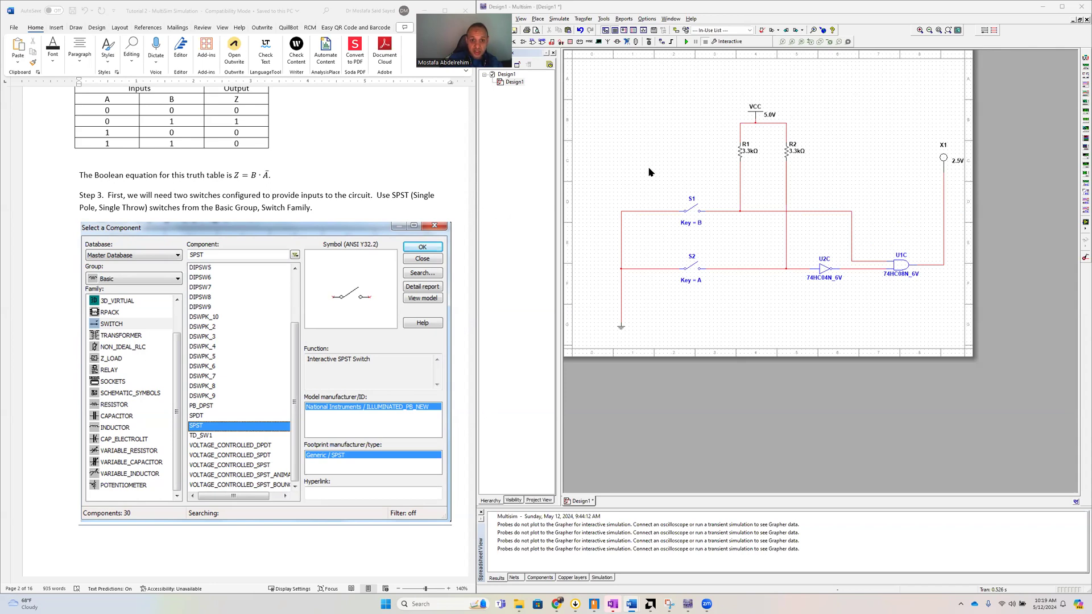
Search the Start menu for 'multi' and bring NI Multisim 14.3 back to the front
scroll(407, 264, "up", 5)
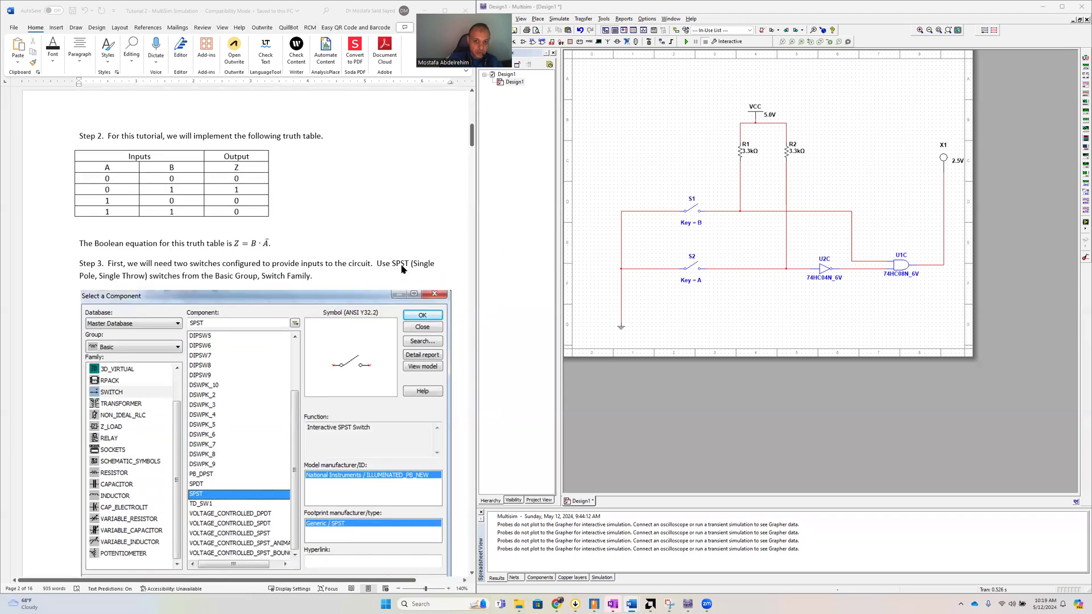
scroll(401, 269, "up", 2)
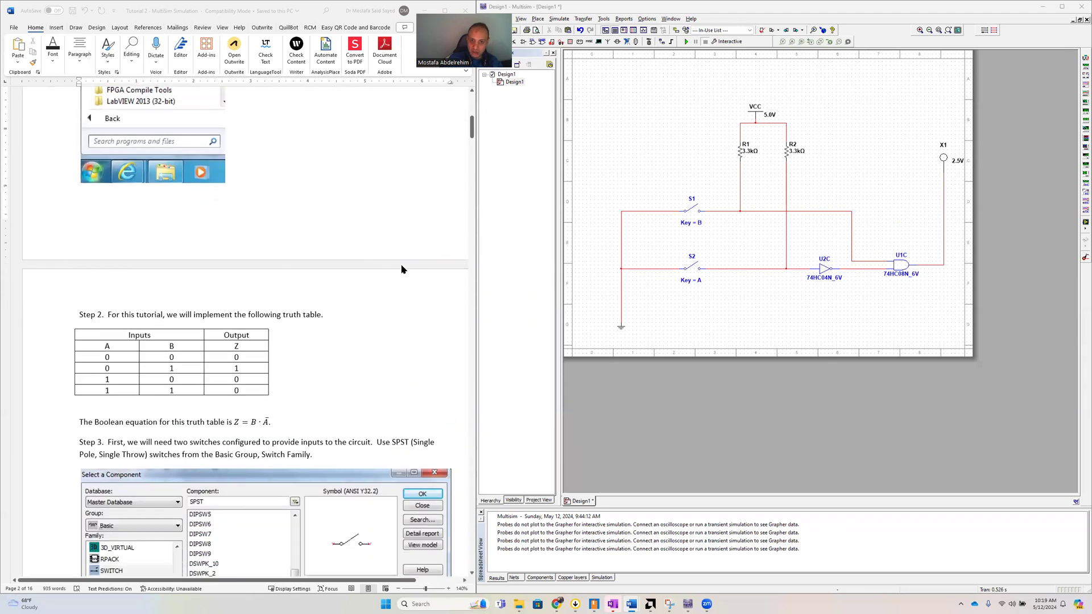
scroll(402, 269, "down", 6)
scroll(402, 269, "down", 2)
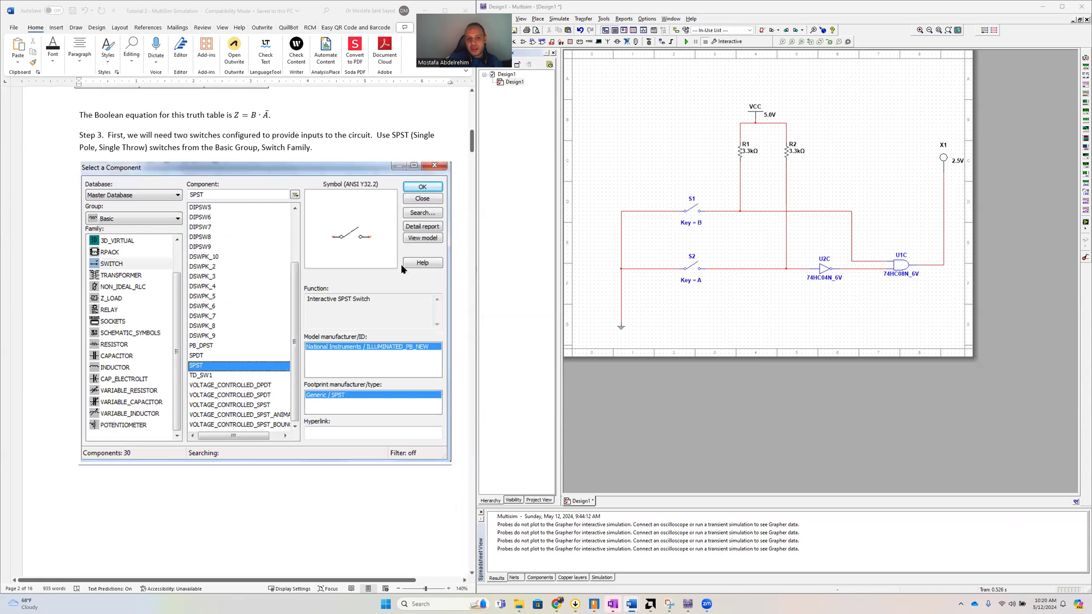
left_click(439, 603)
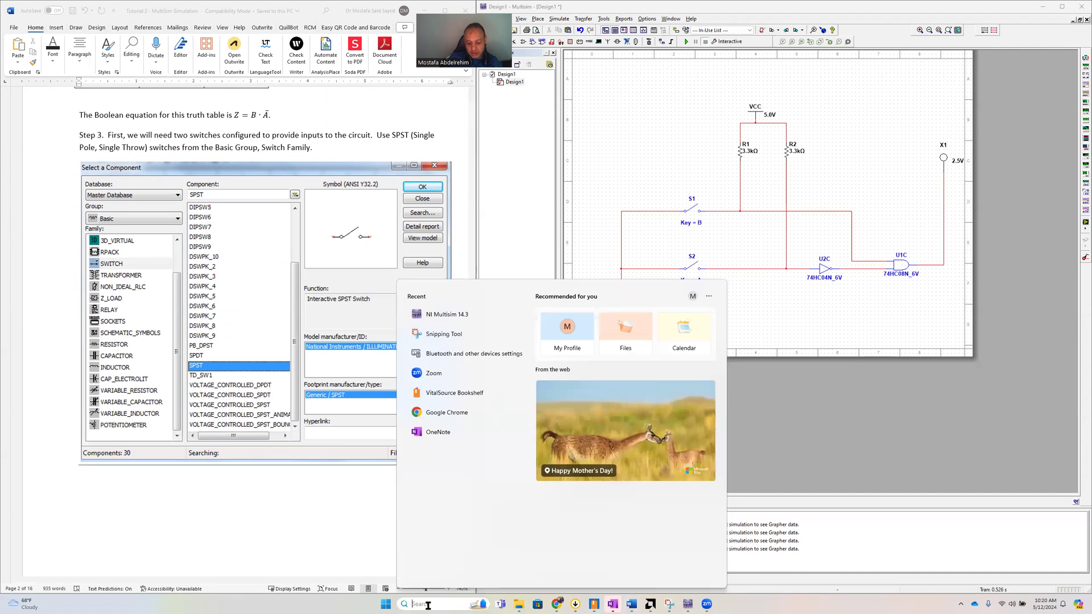
type("multi")
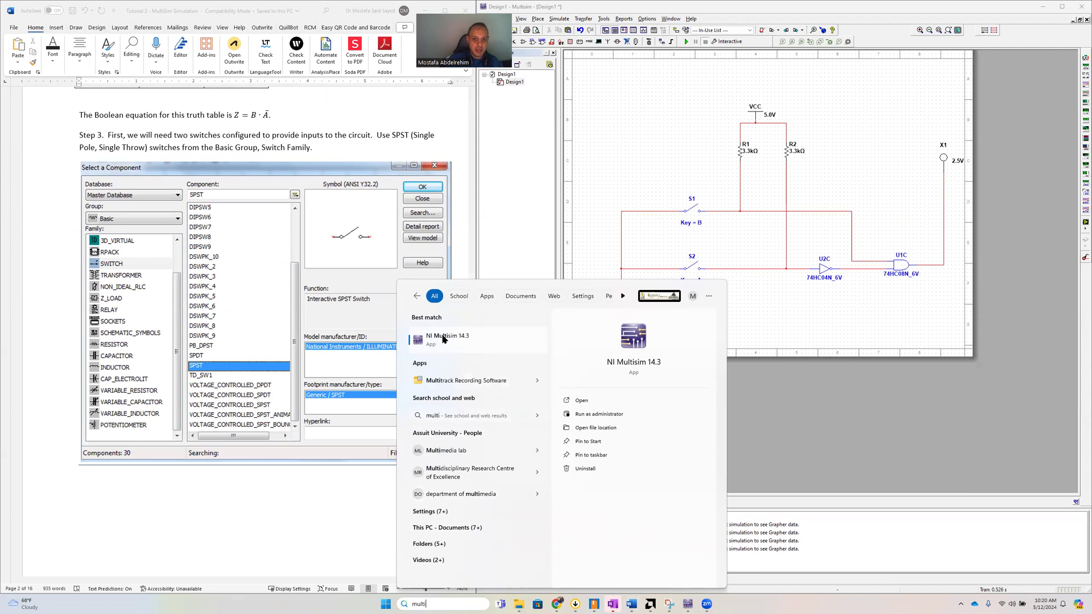
left_click(513, 235)
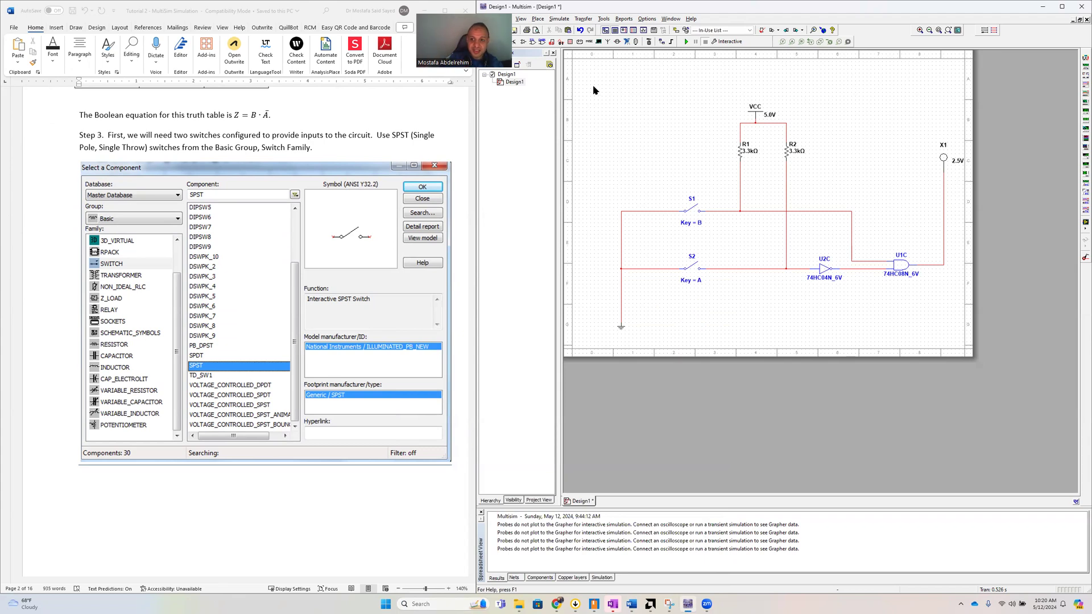
Select all components and wires with Ctrl+A and delete them, leaving a blank Design1 sheet
key("ctrl+a")
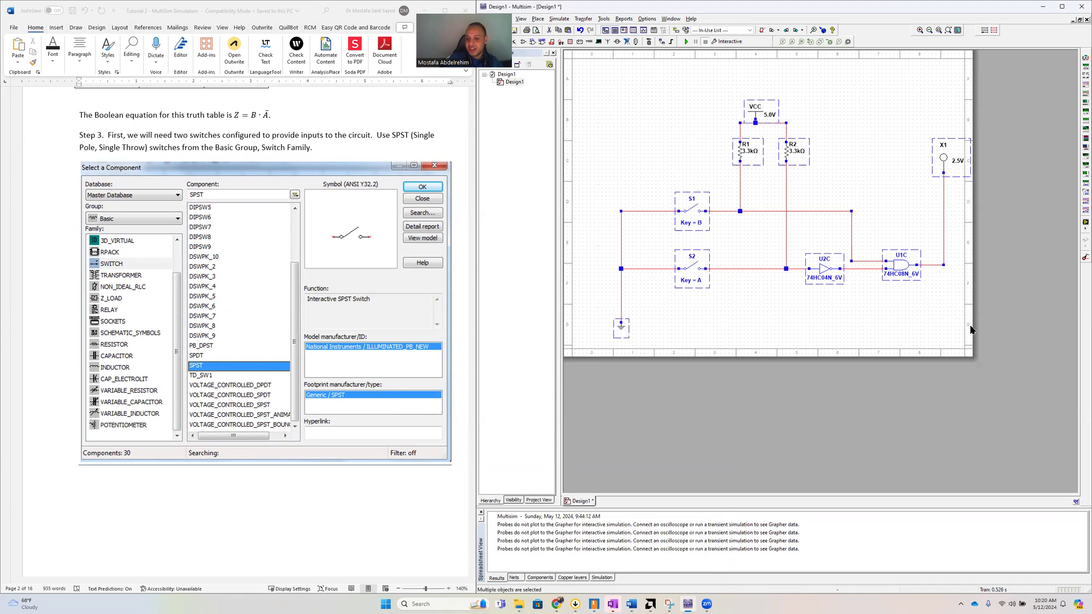
key("Delete")
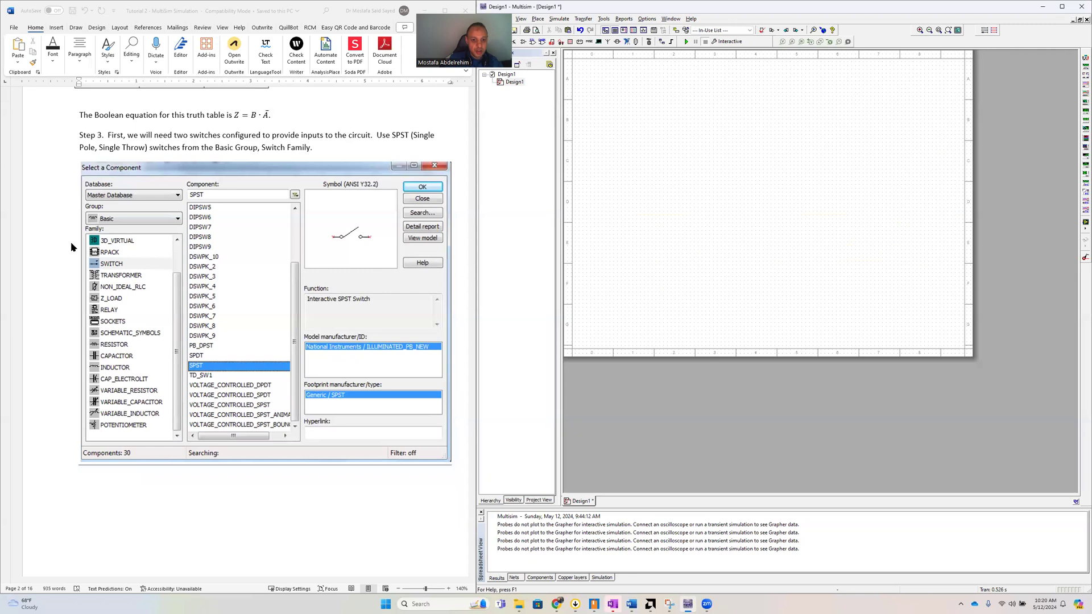
scroll(70, 241, "up", 3)
scroll(71, 242, "down", 3)
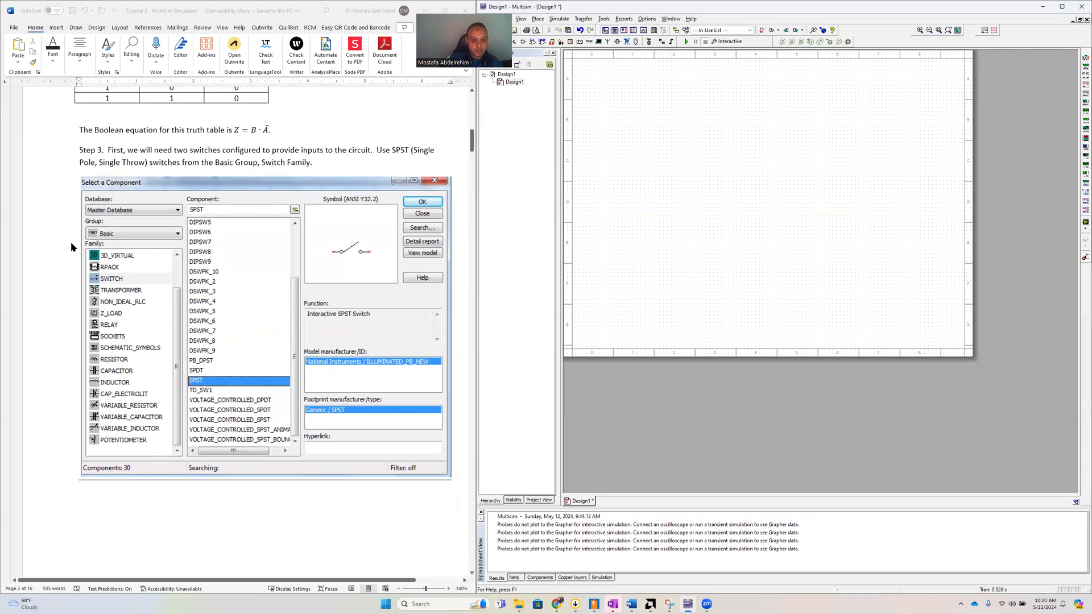
scroll(71, 241, "up", 3)
scroll(66, 243, "down", 3)
scroll(62, 245, "down", 2)
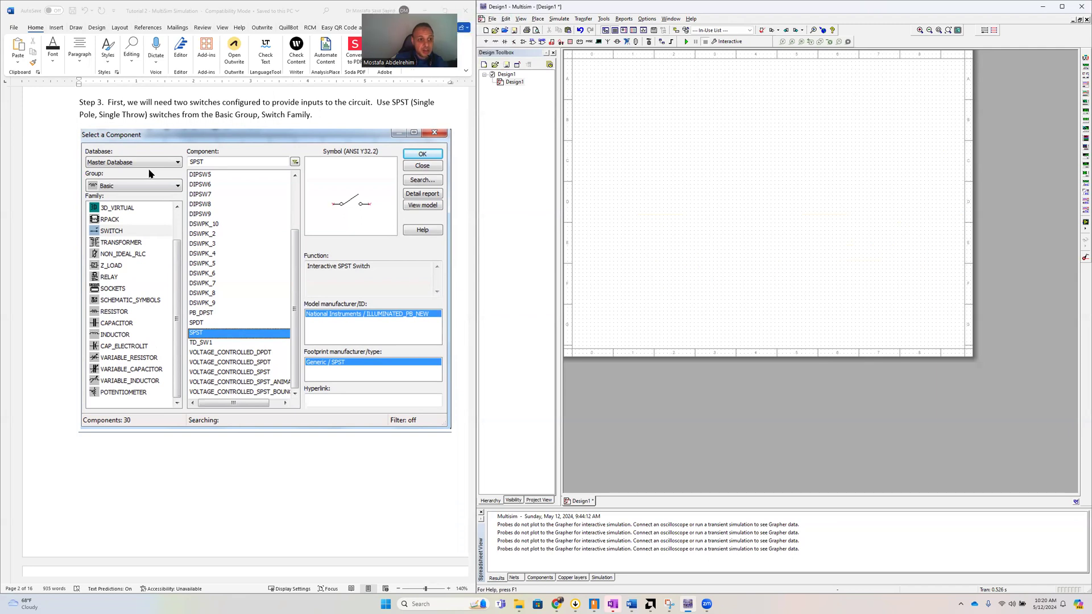
Pick the SPST switch from the Basic group's SWITCH family for placement
left_click(538, 18)
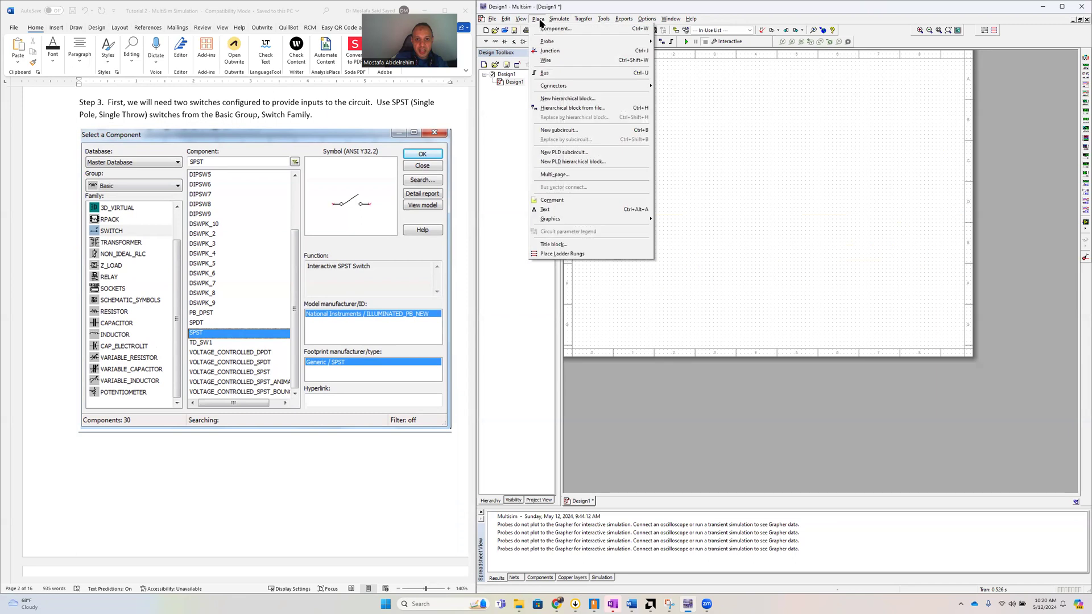
left_click(556, 29)
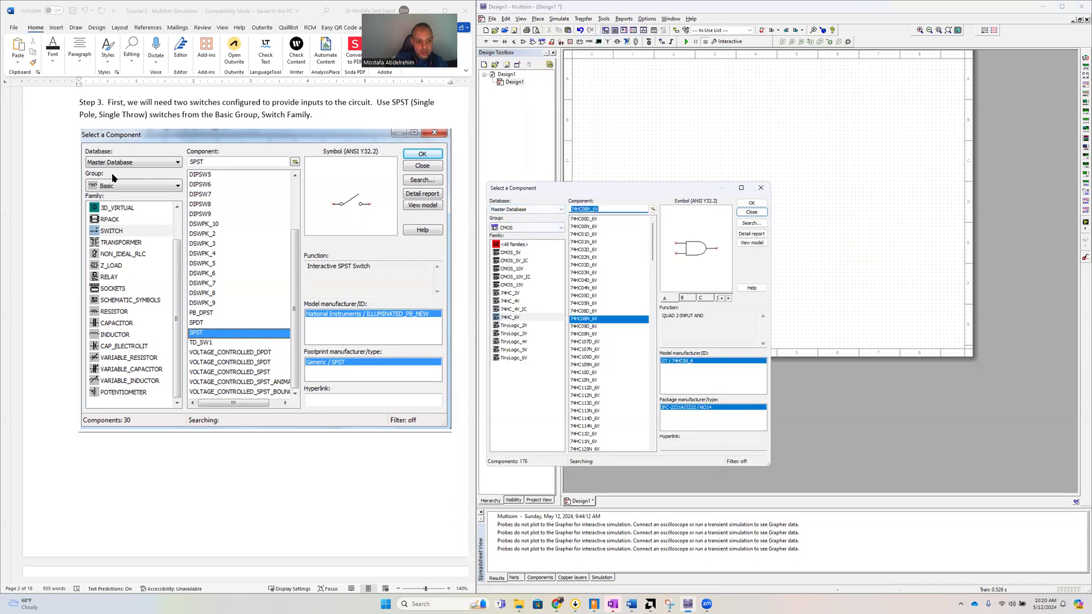
left_click(520, 226)
left_click(514, 255)
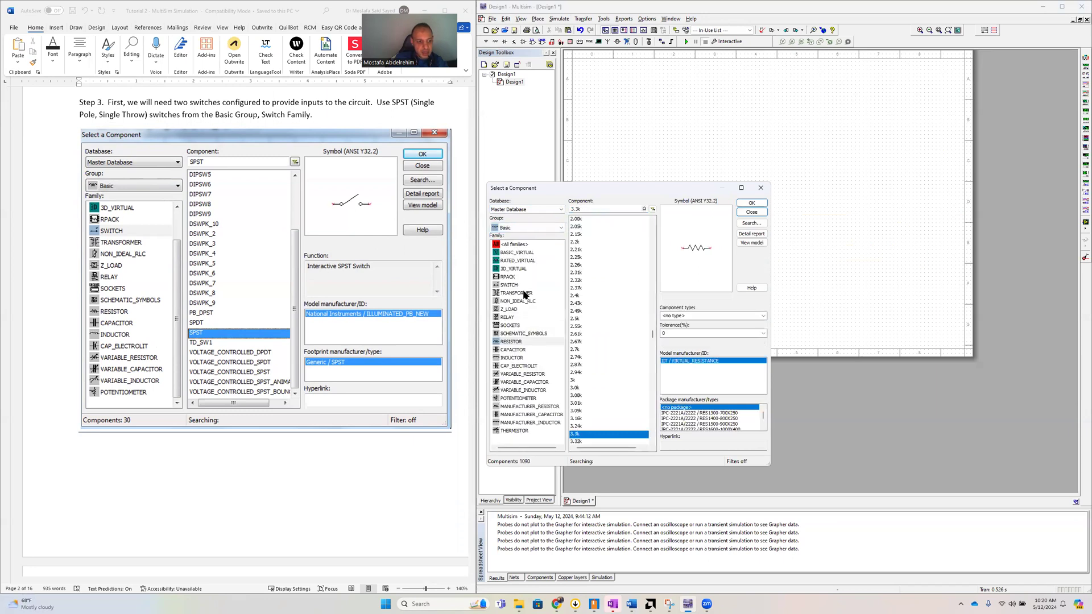
left_click(512, 285)
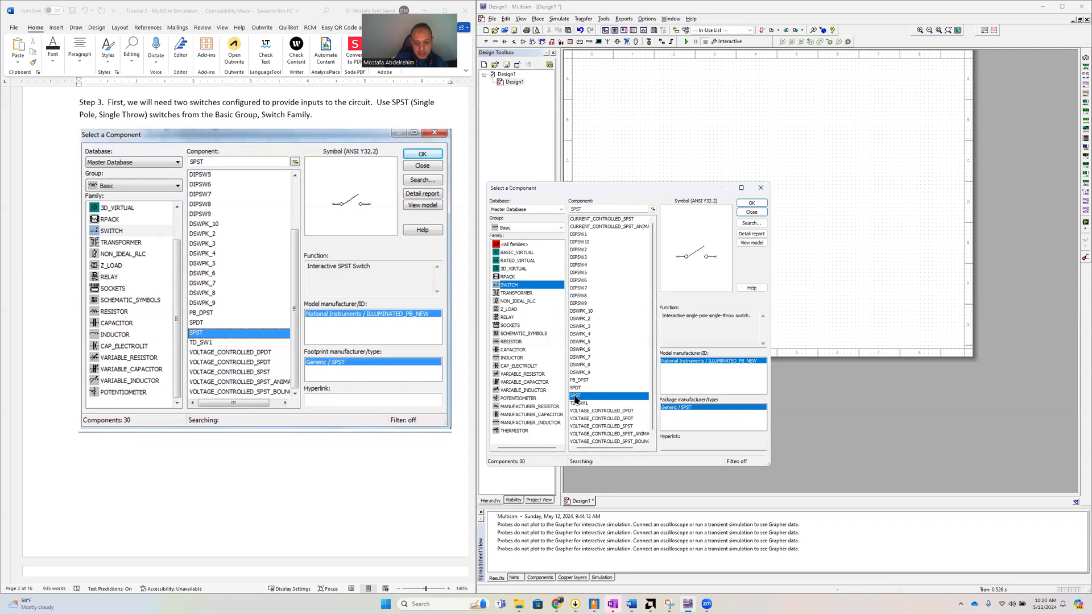
left_click(750, 206)
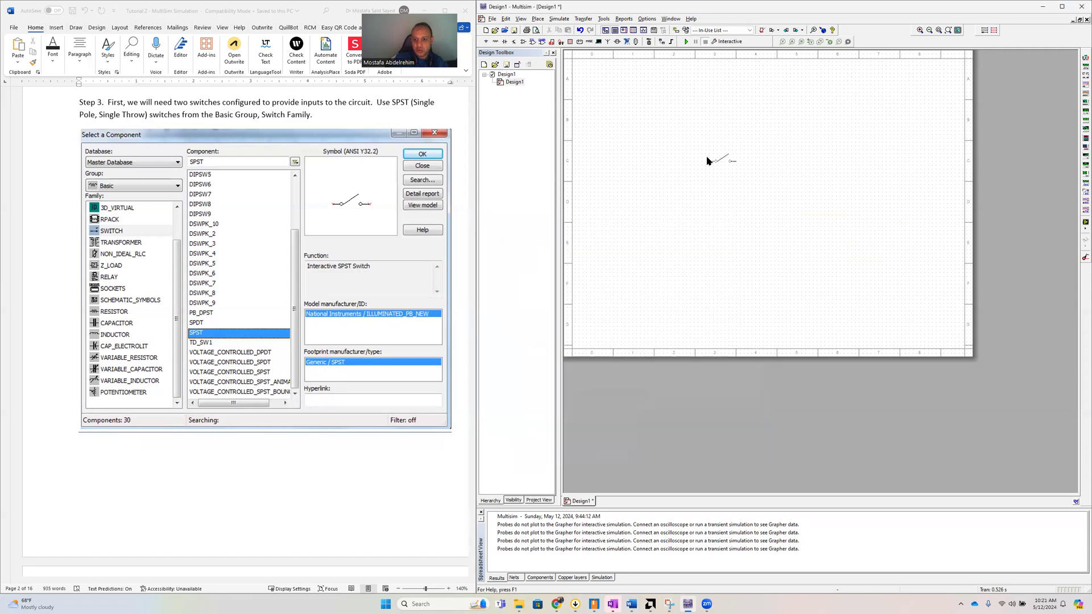
Place switches S1 and S2 one above the other, then close the component picker
left_click(676, 181)
left_click(736, 206)
left_click(672, 249)
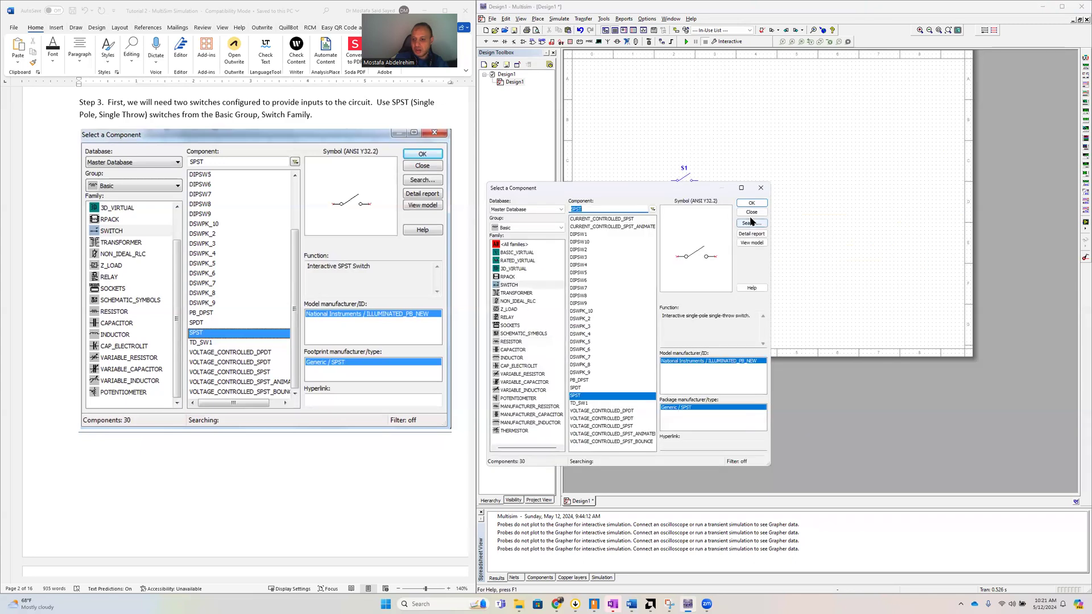
left_click(752, 214)
scroll(334, 249, "down", 6)
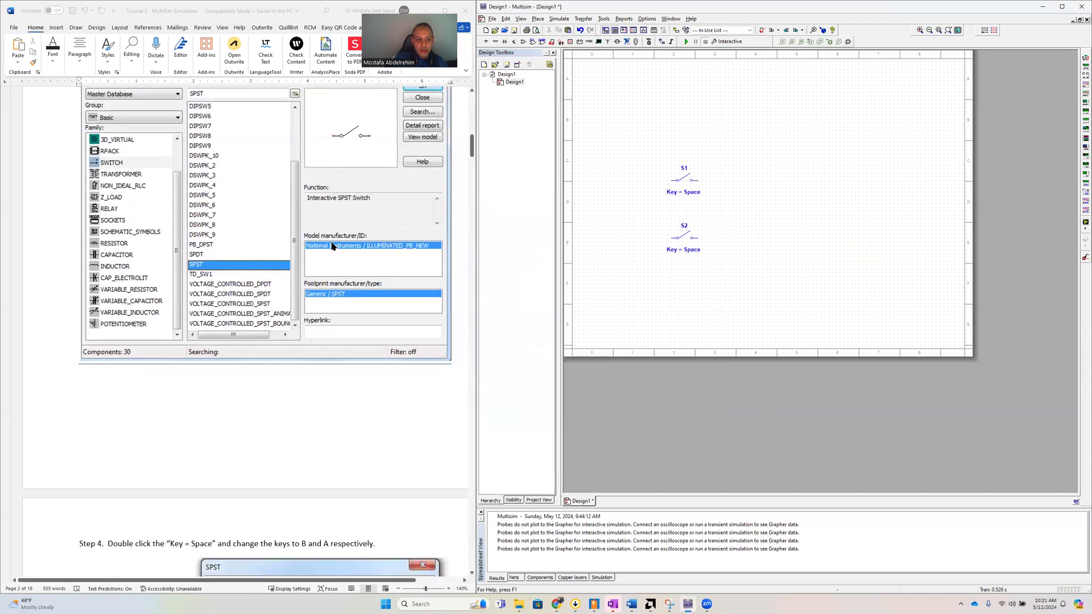
scroll(335, 249, "down", 4)
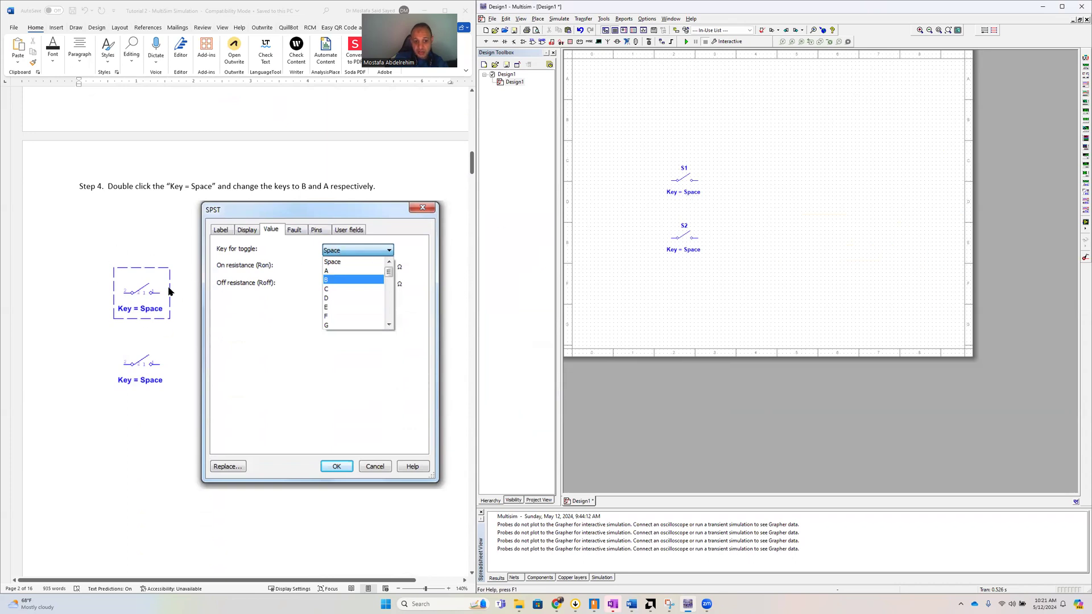
Change switch S1's Key for toggle from Space to B
left_click(692, 192)
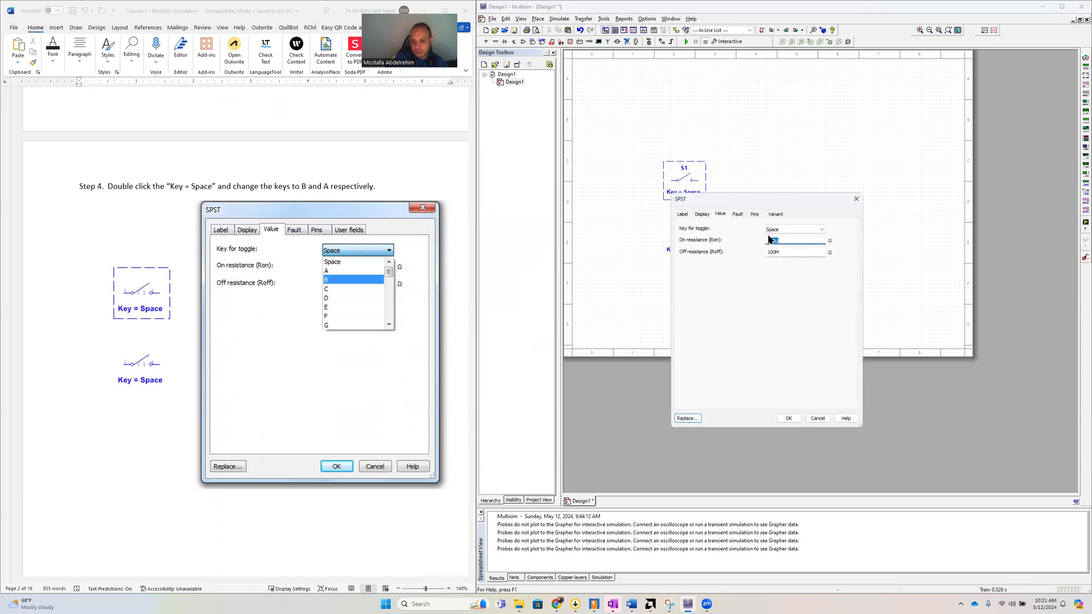
left_click(787, 230)
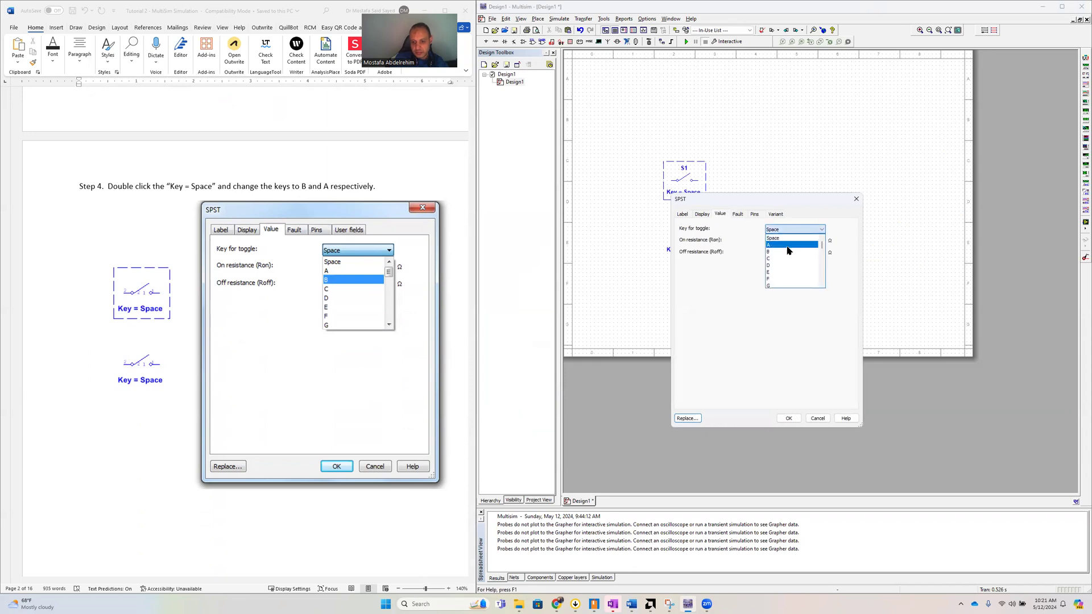
left_click(787, 252)
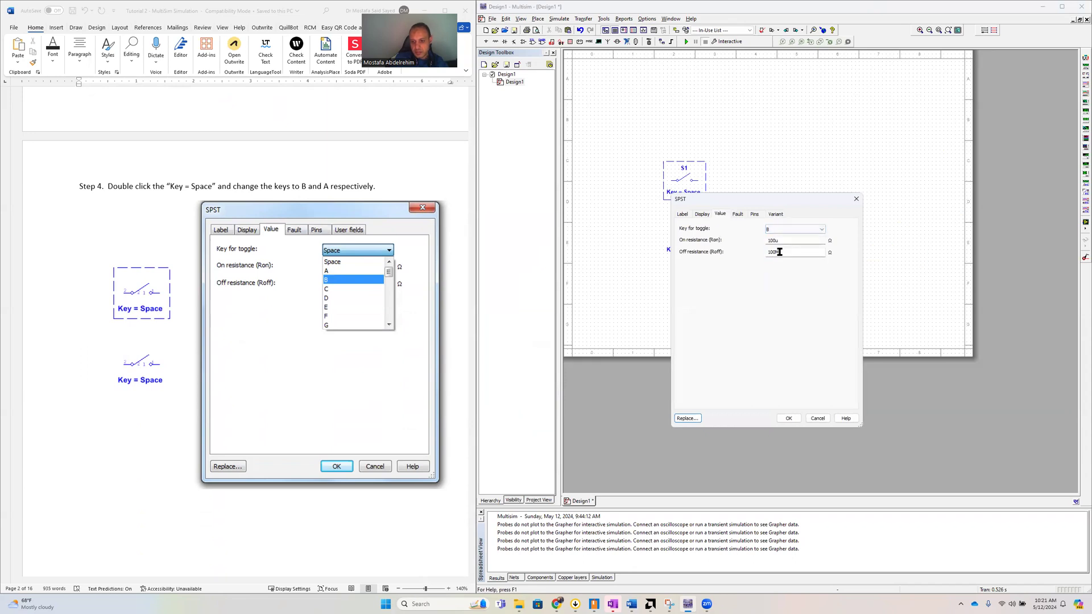
left_click(788, 419)
Change switch S2's Key for toggle from Space to A
double_click(689, 250)
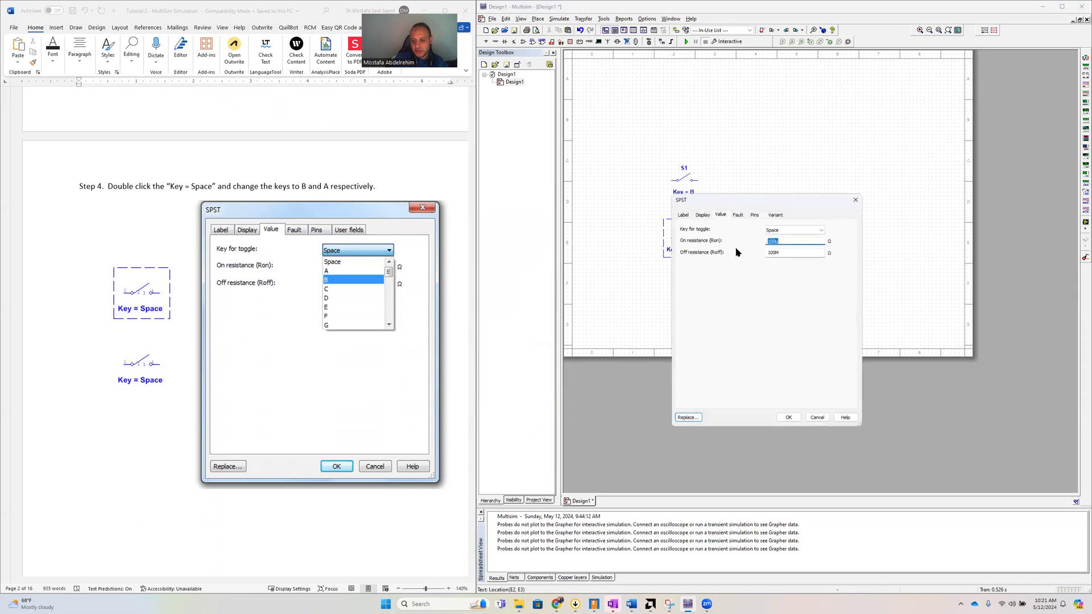
left_click(795, 229)
left_click(792, 244)
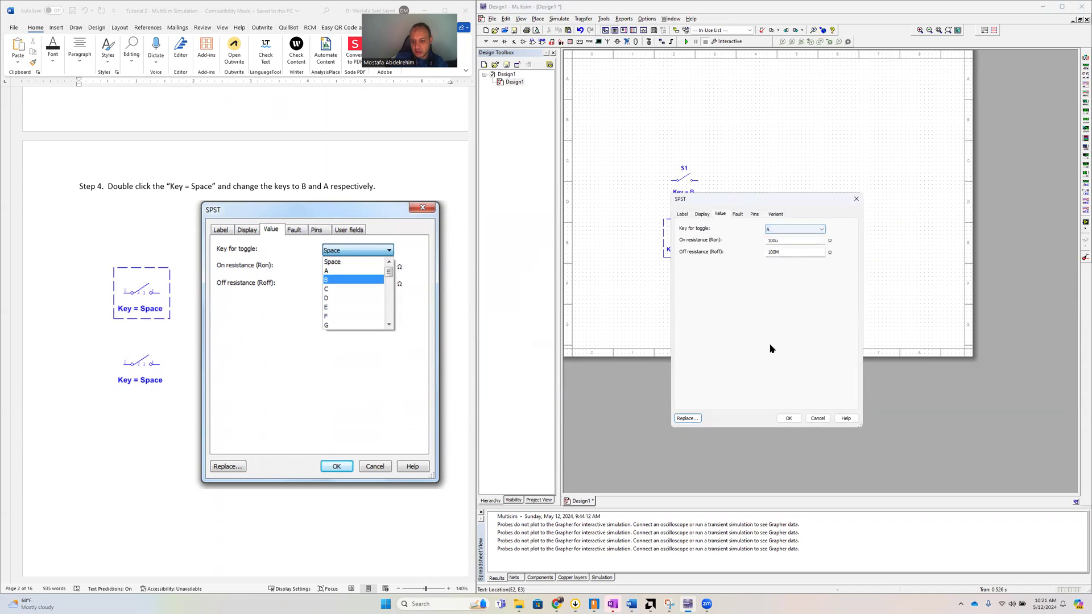
left_click(789, 418)
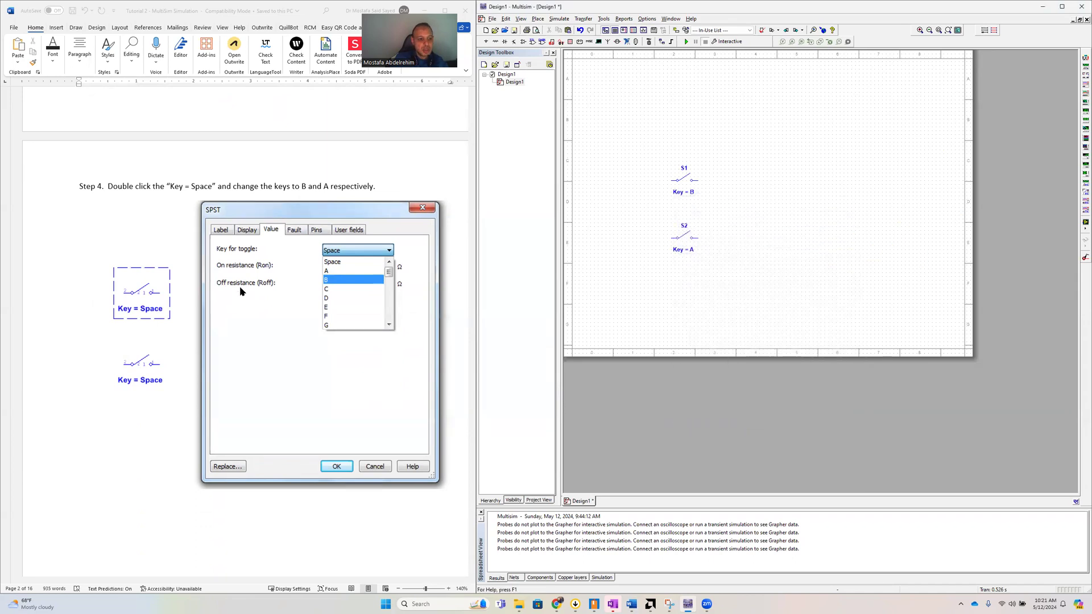
scroll(240, 285, "down", 1)
Browse the component picker to Sources > POWER_SOURCES, then close it without placing anything
scroll(240, 285, "down", 10)
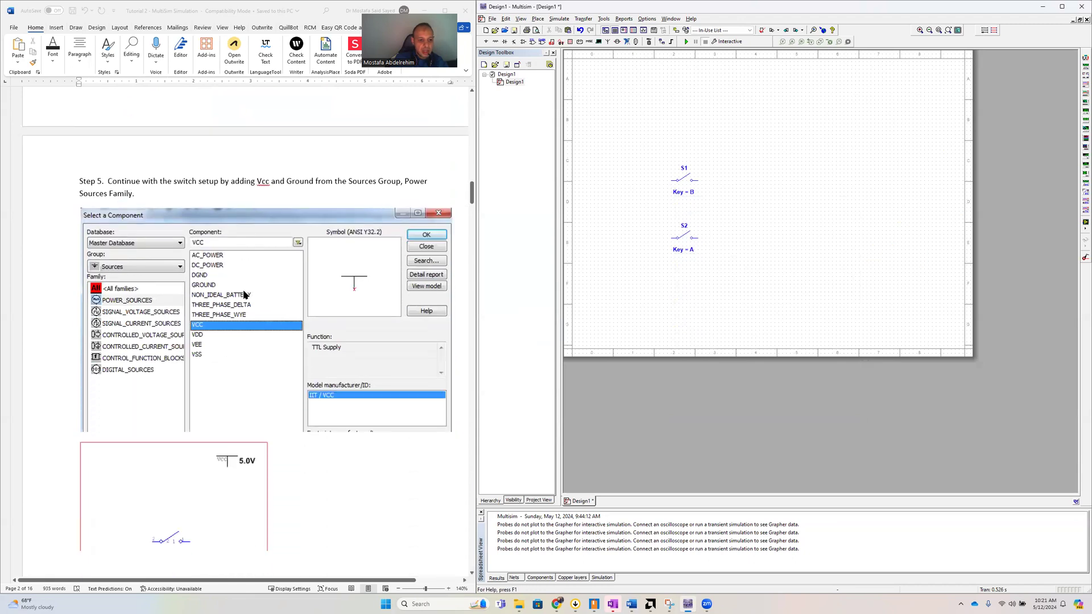
scroll(245, 294, "up", 1)
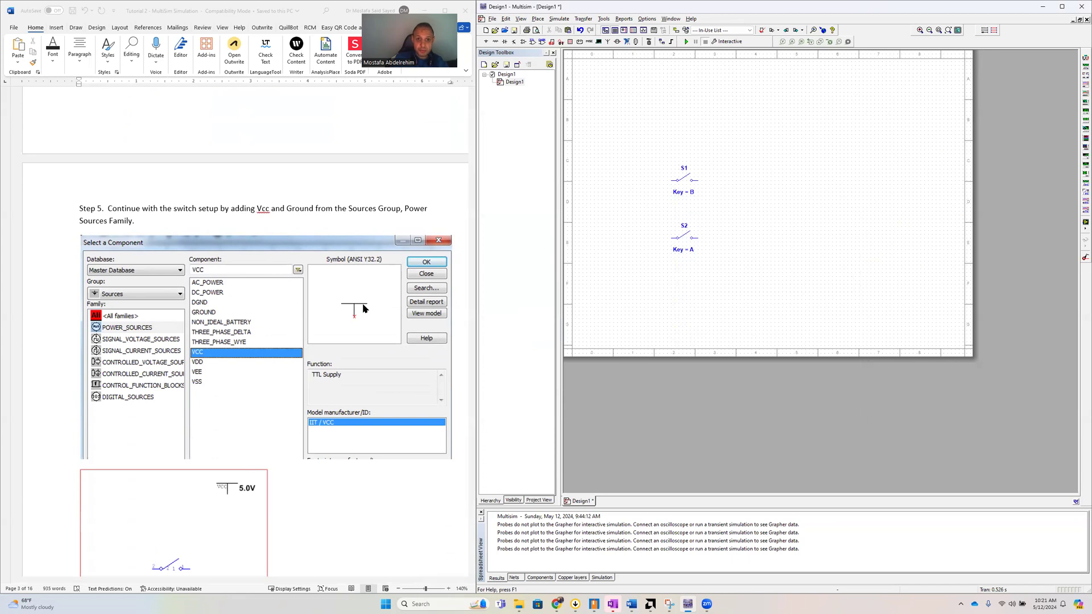
scroll(362, 309, "down", 2)
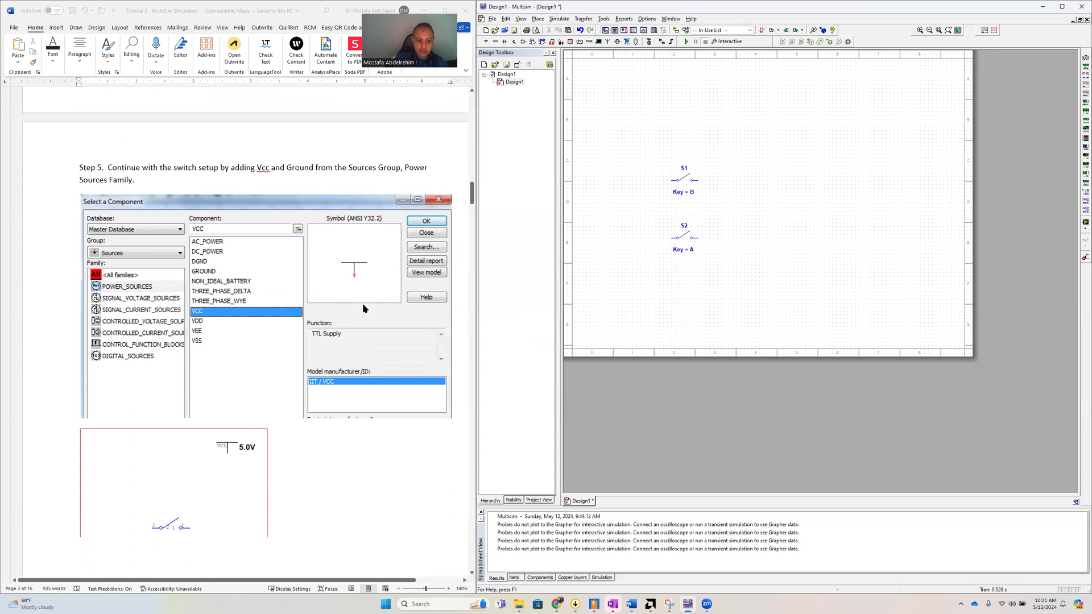
left_click(539, 19)
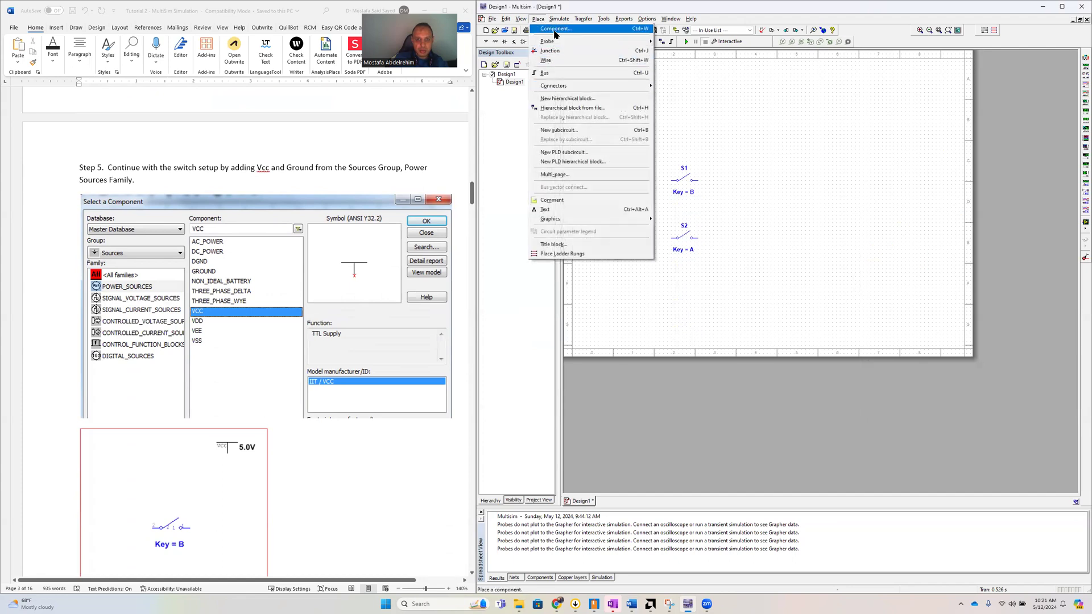
left_click(556, 29)
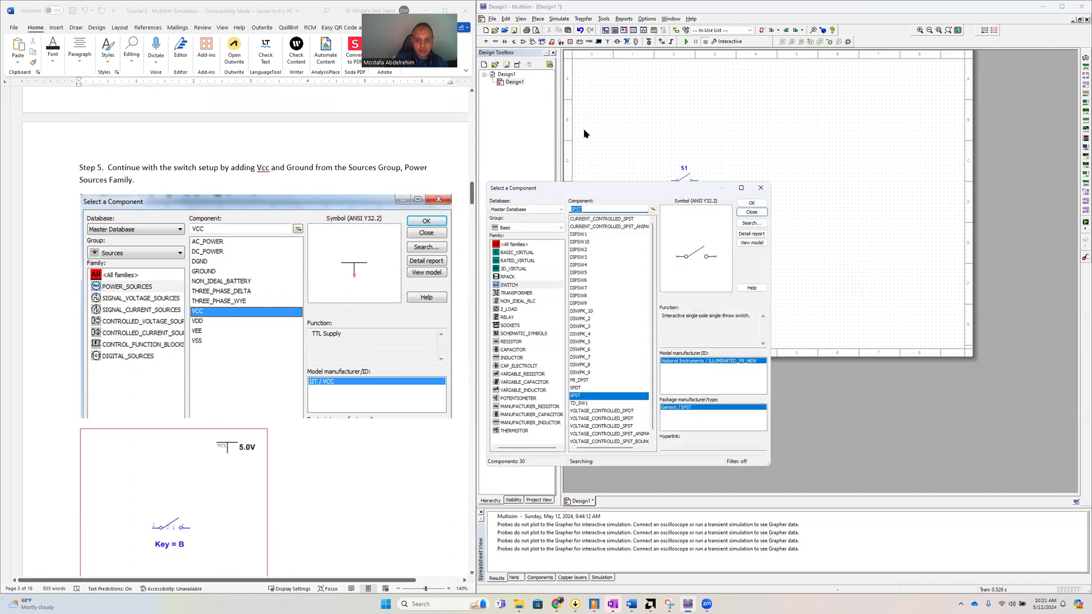
left_click(531, 228)
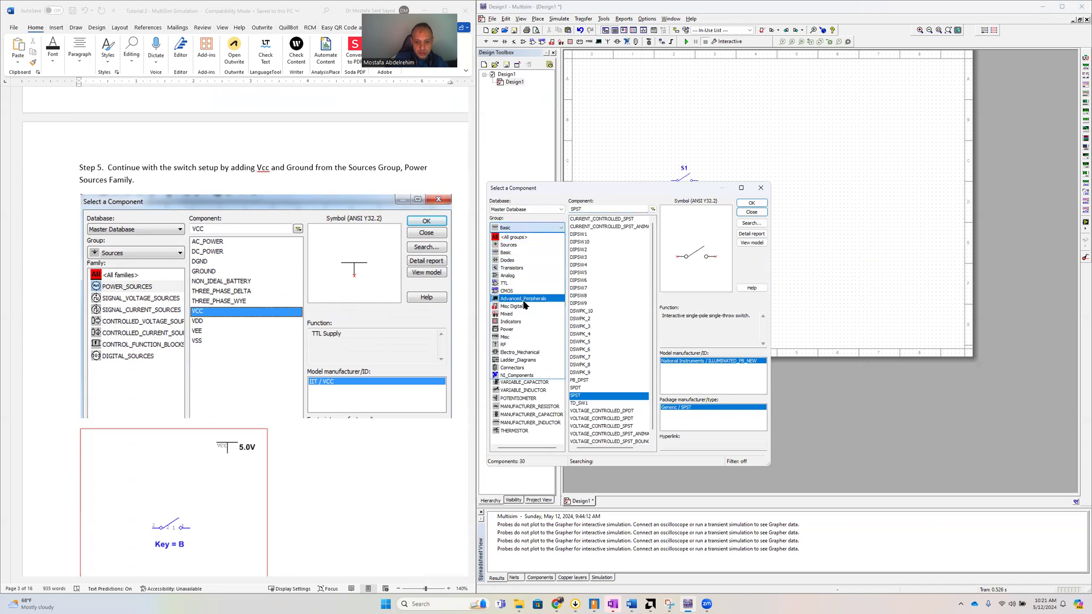
left_click(506, 246)
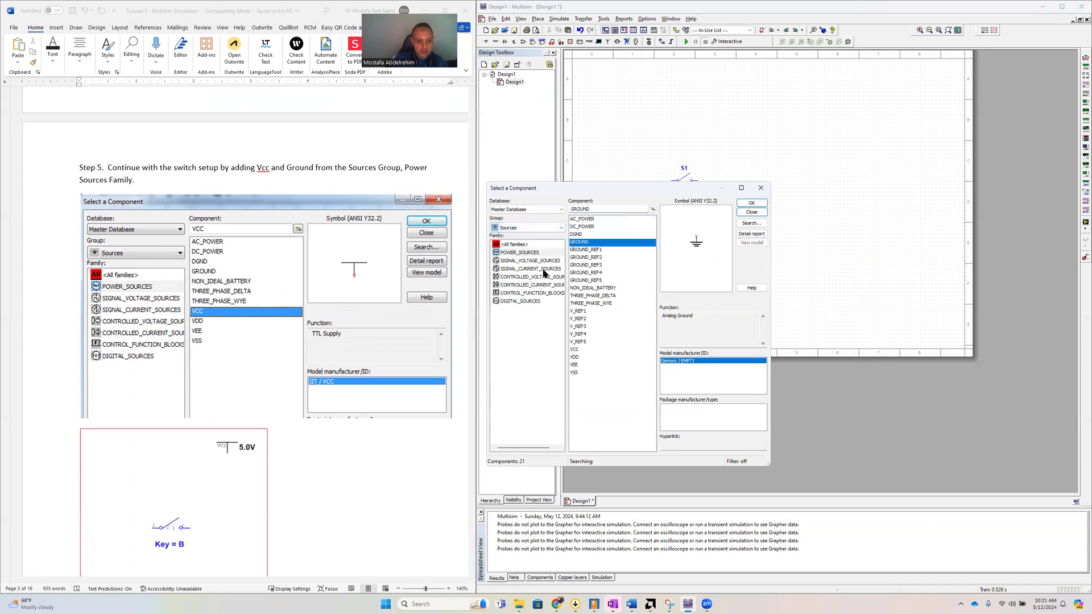
left_click(520, 253)
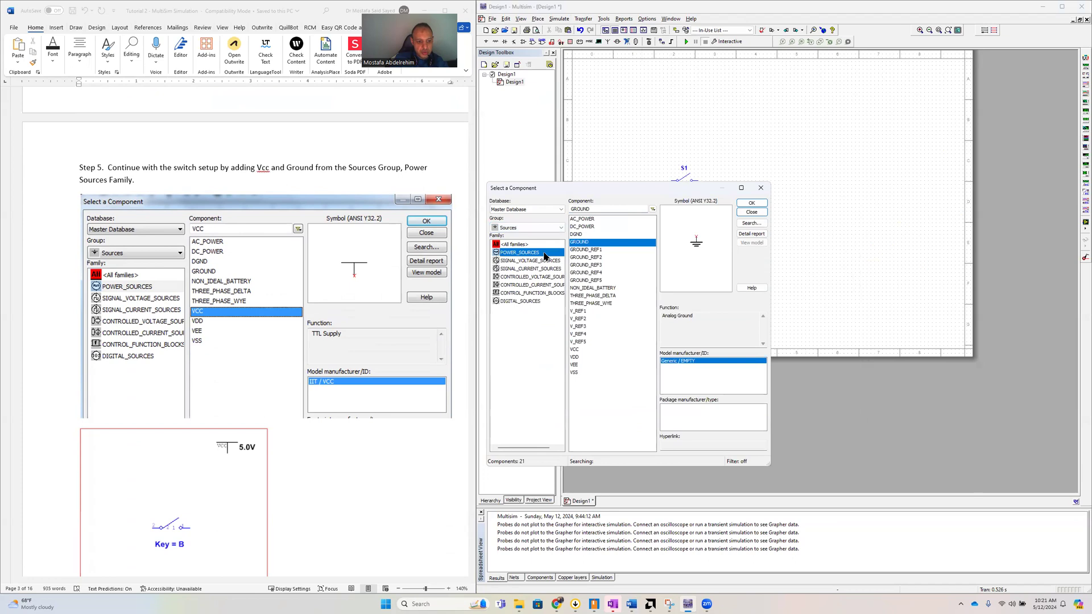
left_click(751, 212)
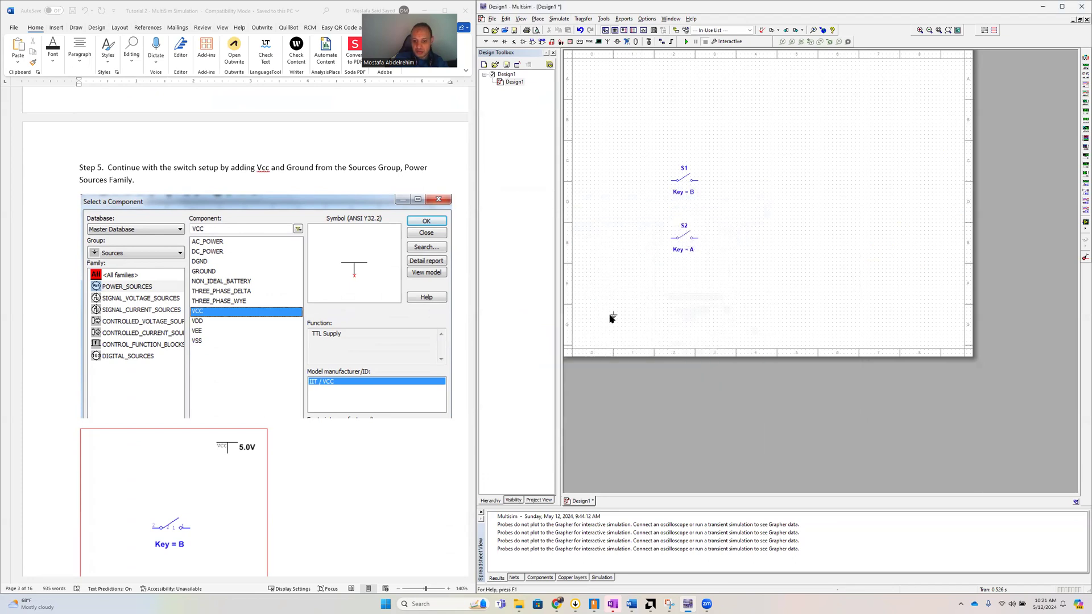
Reopen the picker with Ctrl+W and place a 5.0V VCC supply above the switches
key("ctrl+w")
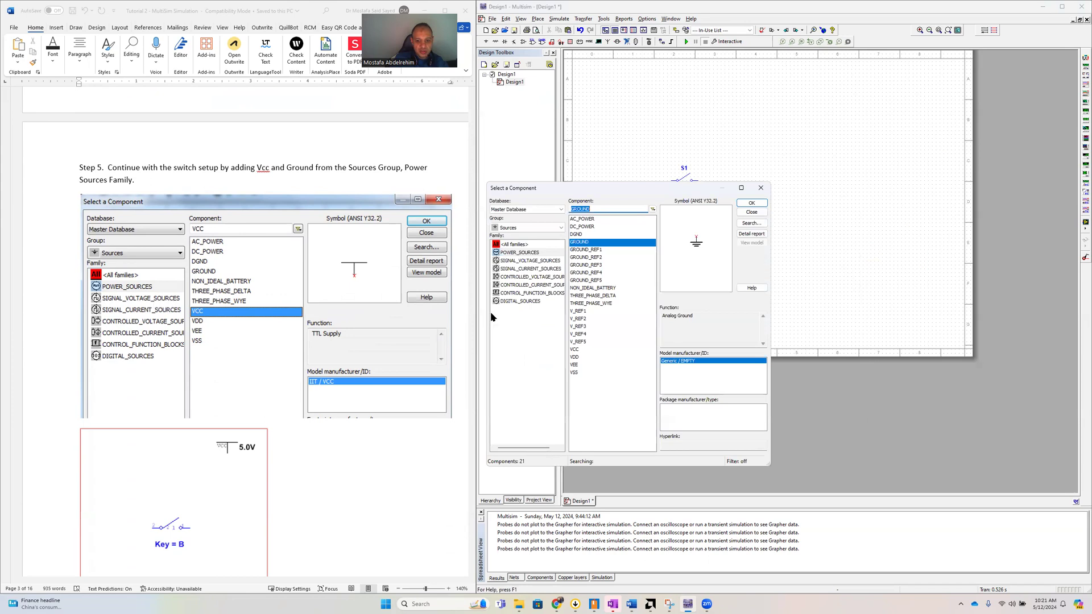
left_click(579, 349)
left_click(752, 203)
left_click(787, 91)
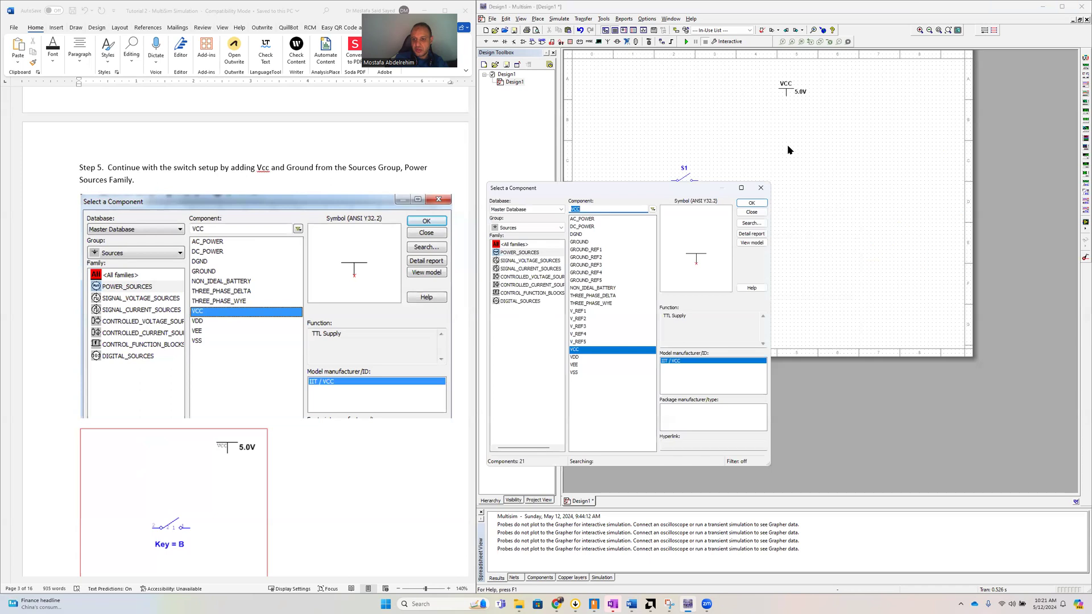
left_click(747, 213)
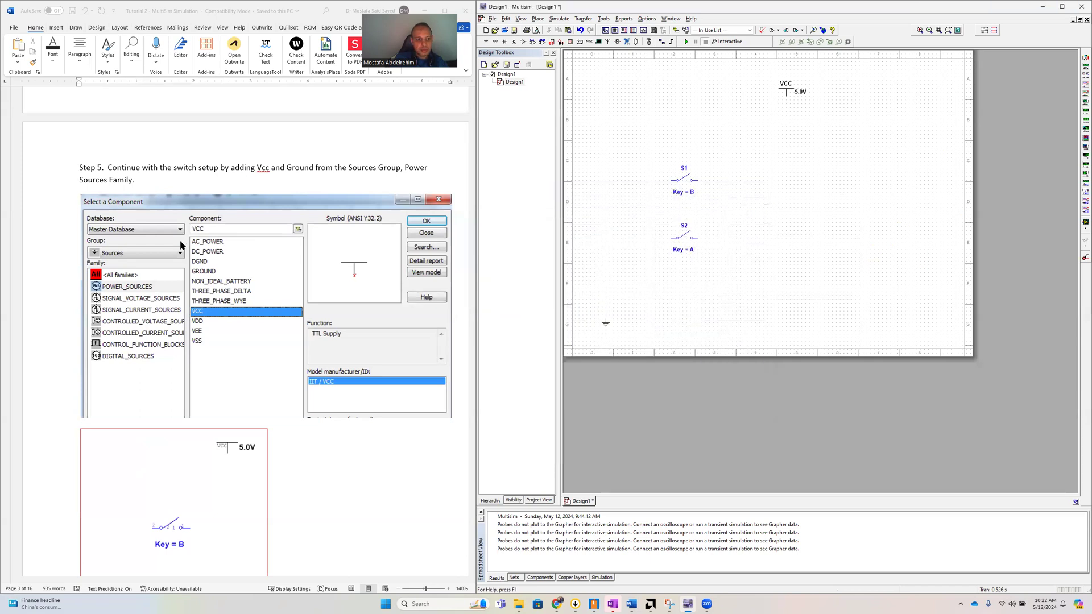
scroll(179, 240, "down", 12)
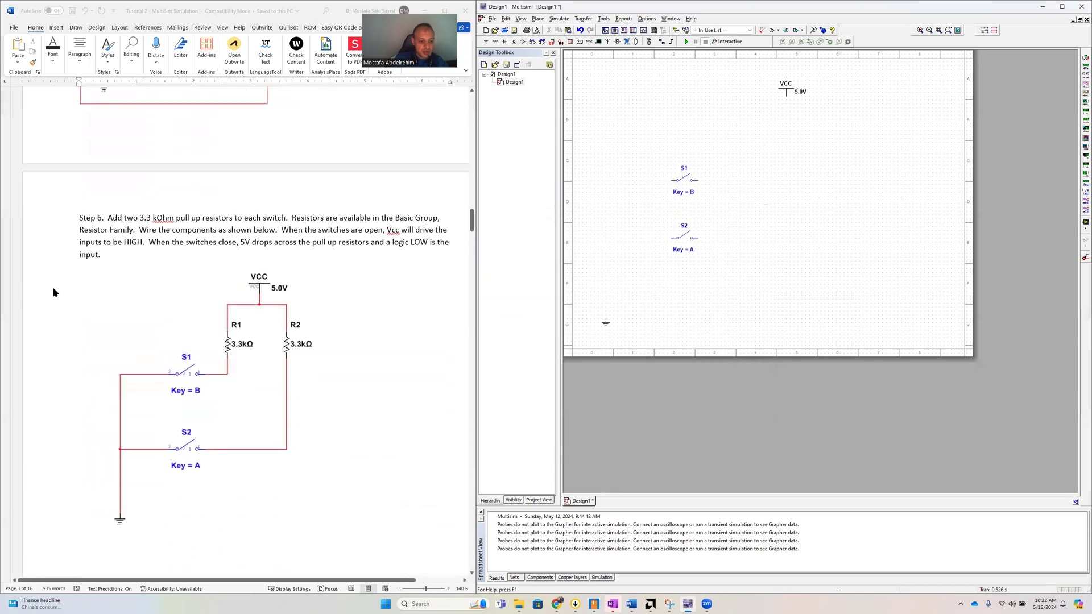
scroll(71, 294, "down", 1)
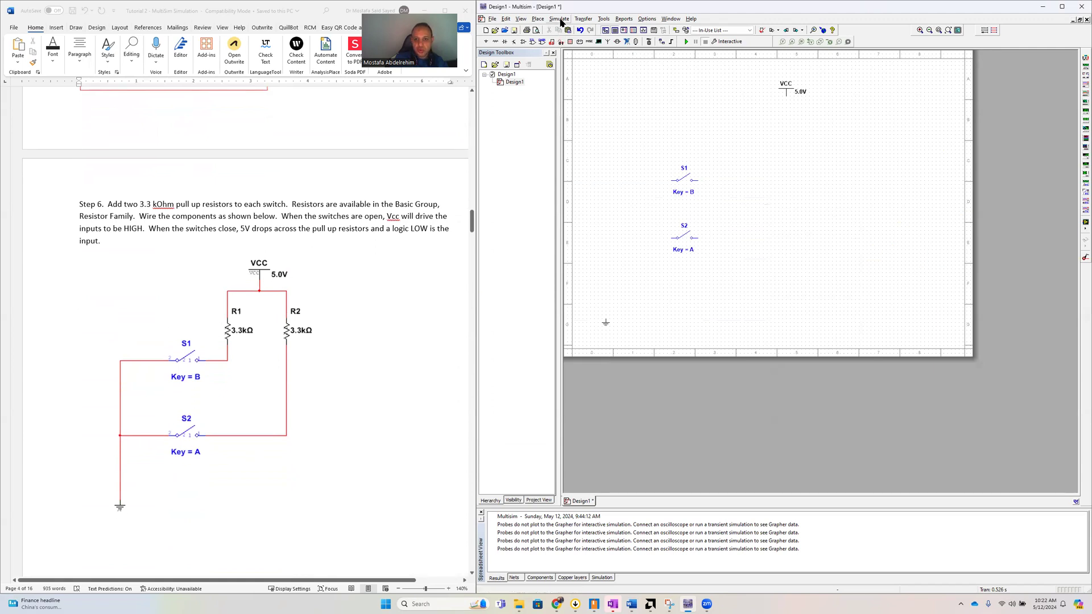
Choose a 3.3k resistor from Basic > RESISTOR and place R1 and R2 side by side below VCC
left_click(537, 19)
left_click(550, 33)
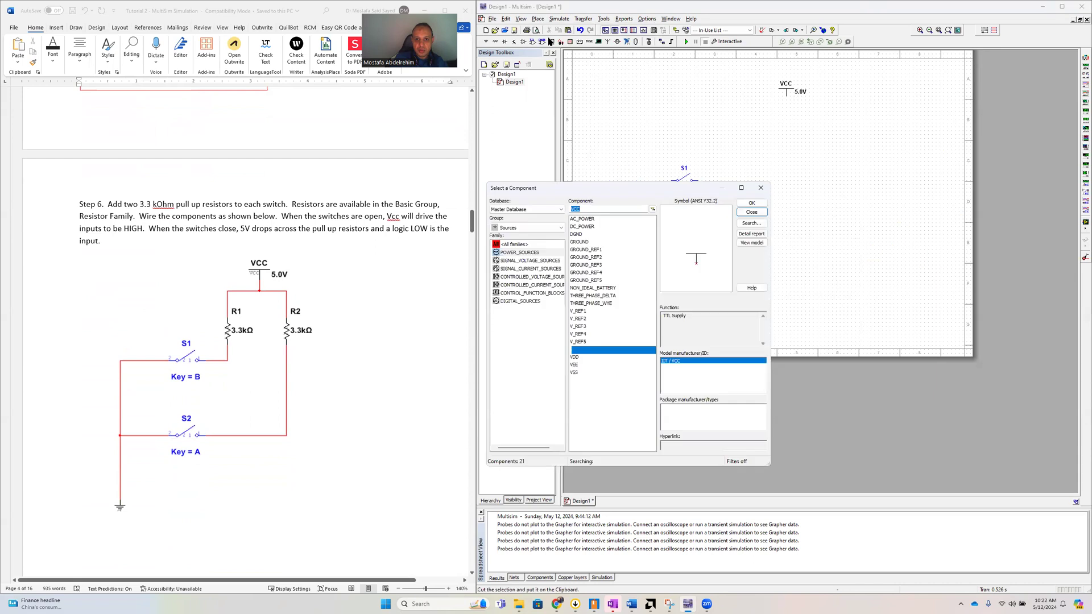
left_click(513, 228)
scroll(326, 245, "down", 5)
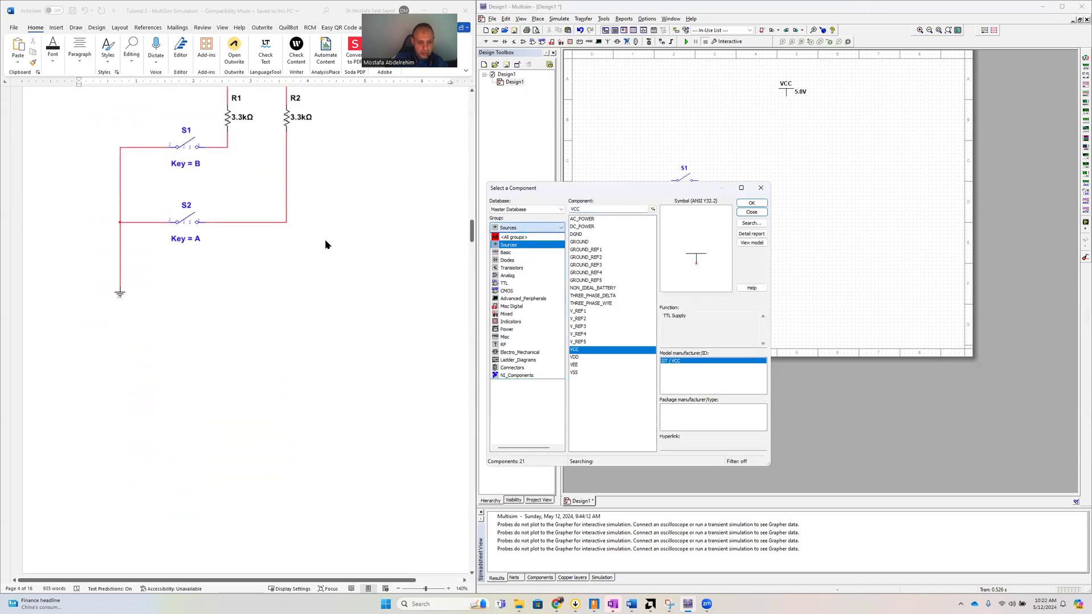
scroll(326, 245, "down", 3)
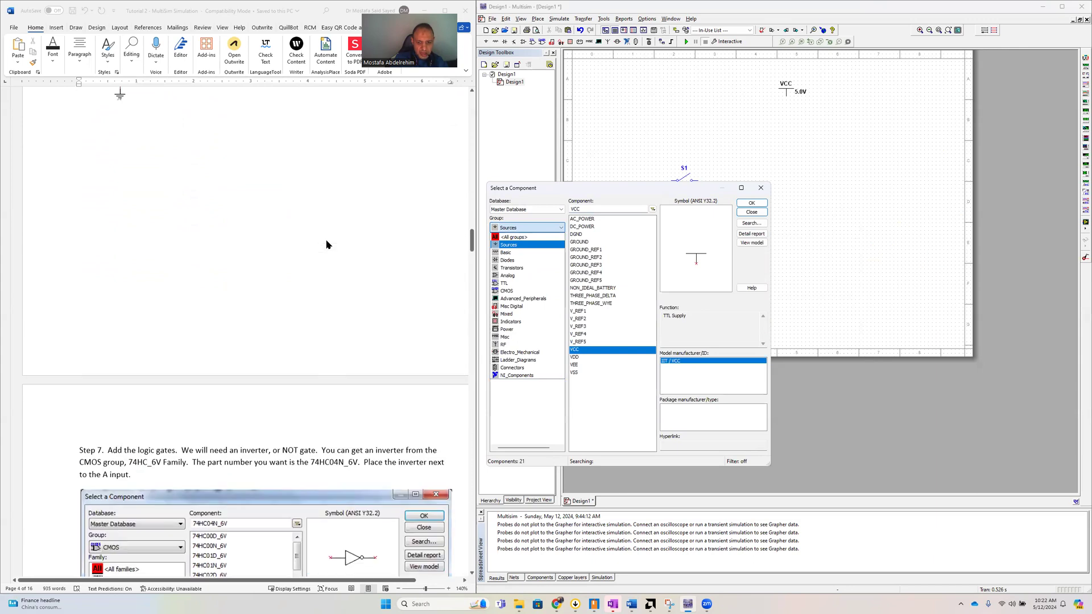
scroll(326, 244, "down", 9)
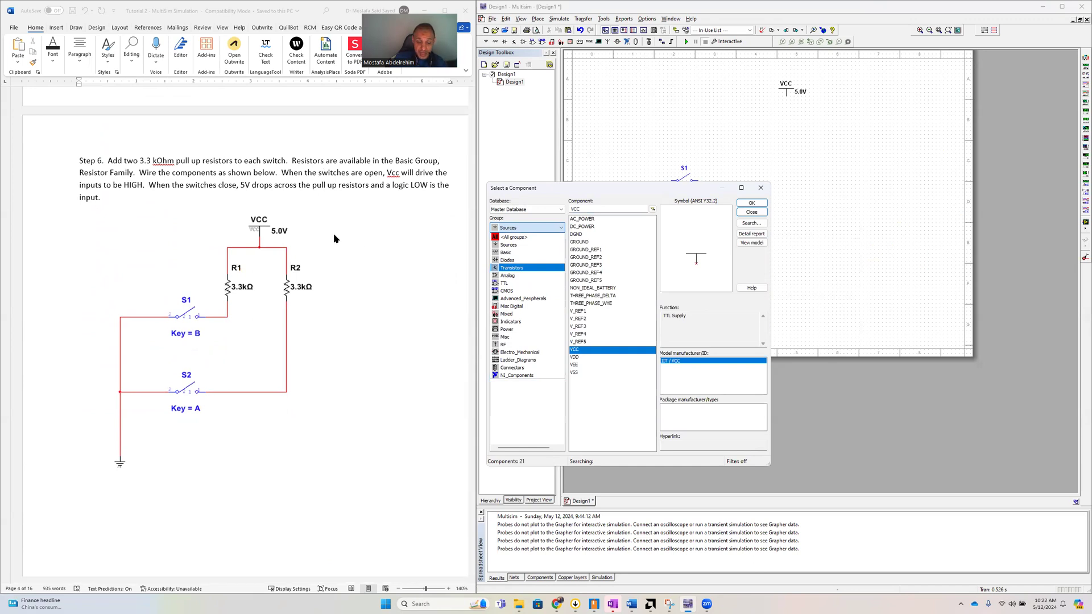
left_click(524, 253)
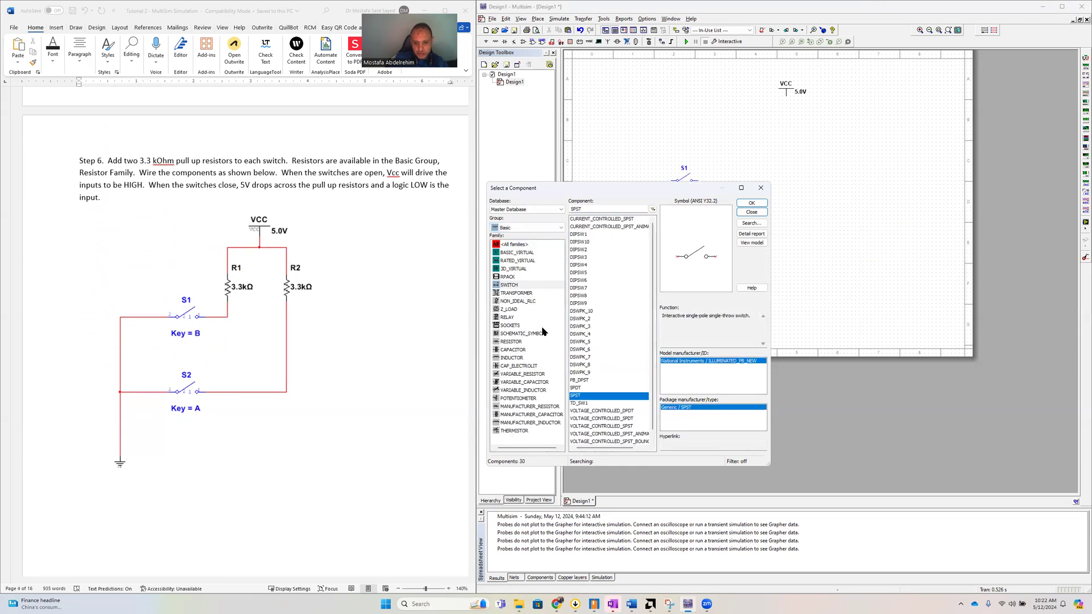
left_click(520, 341)
type("3.3k")
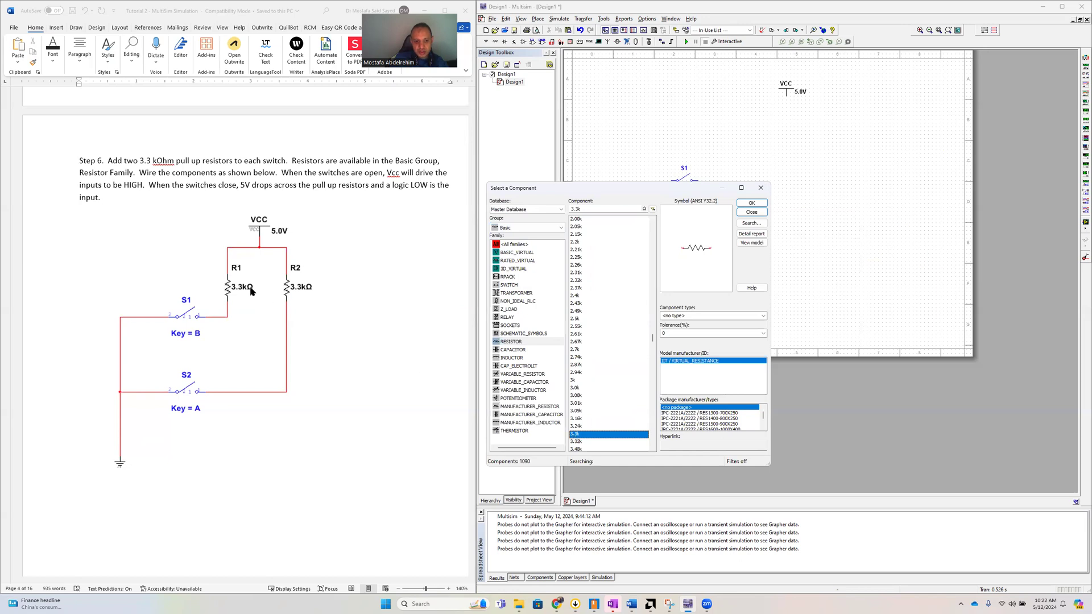
left_click(752, 203)
left_click(764, 143)
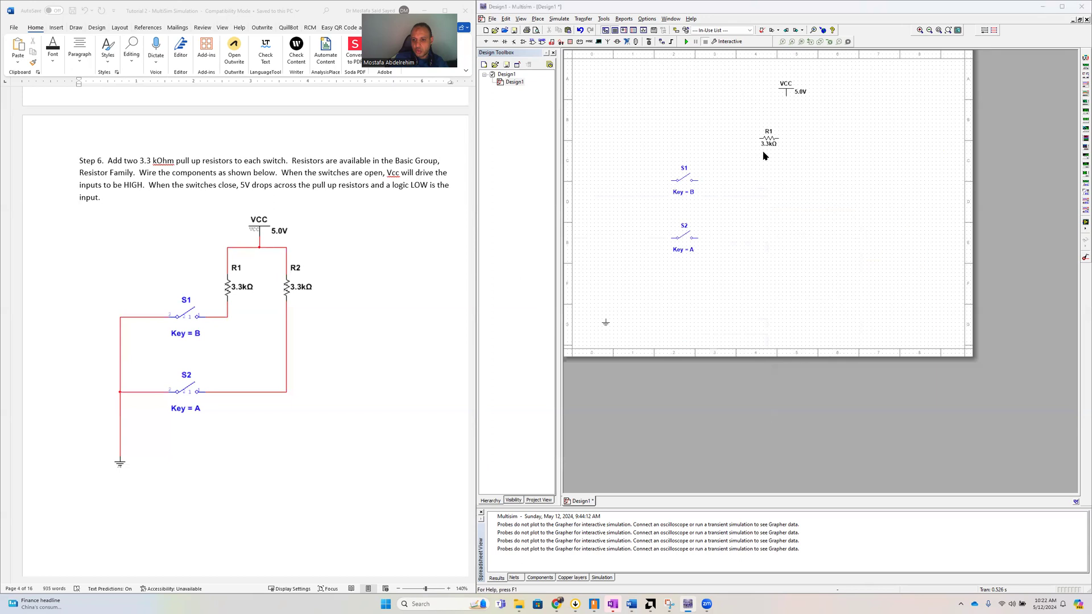
left_click(819, 143)
Rotate the resistors 90° clockwise so they stand vertically
left_click(748, 213)
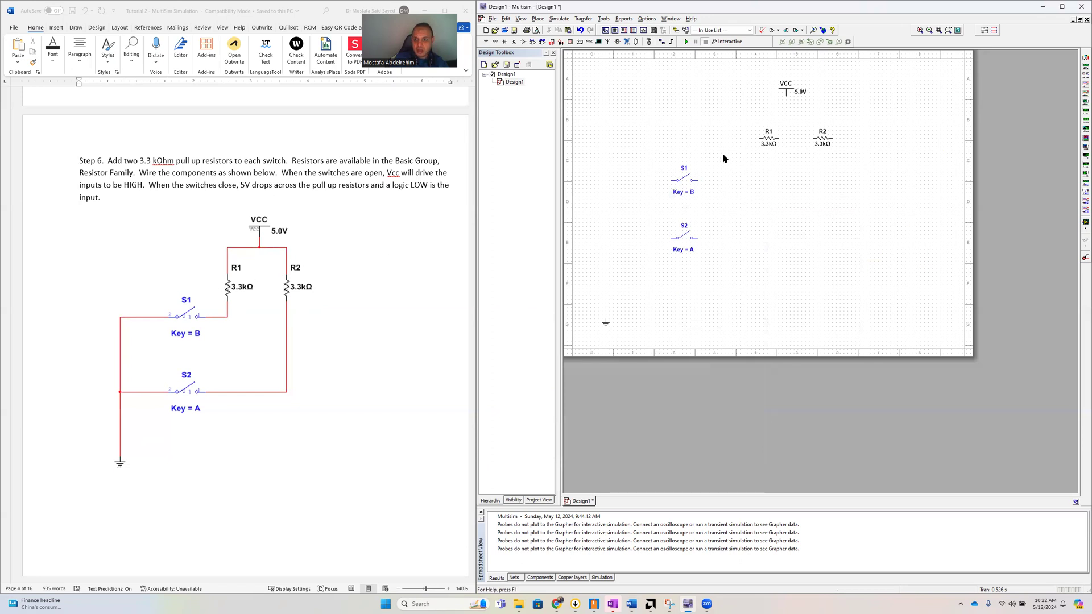
right_click(766, 141)
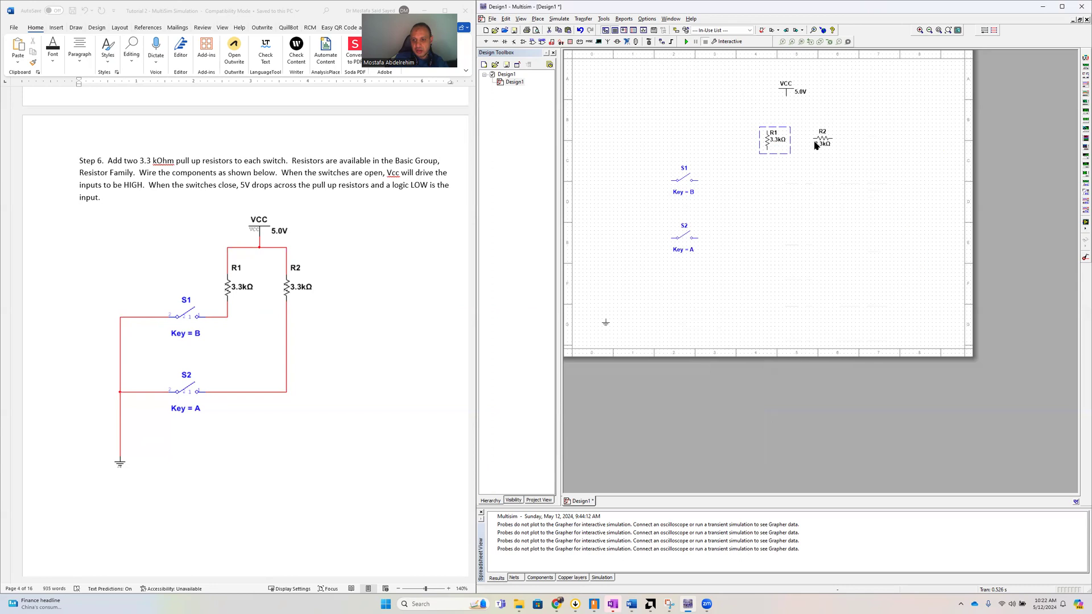
right_click(817, 140)
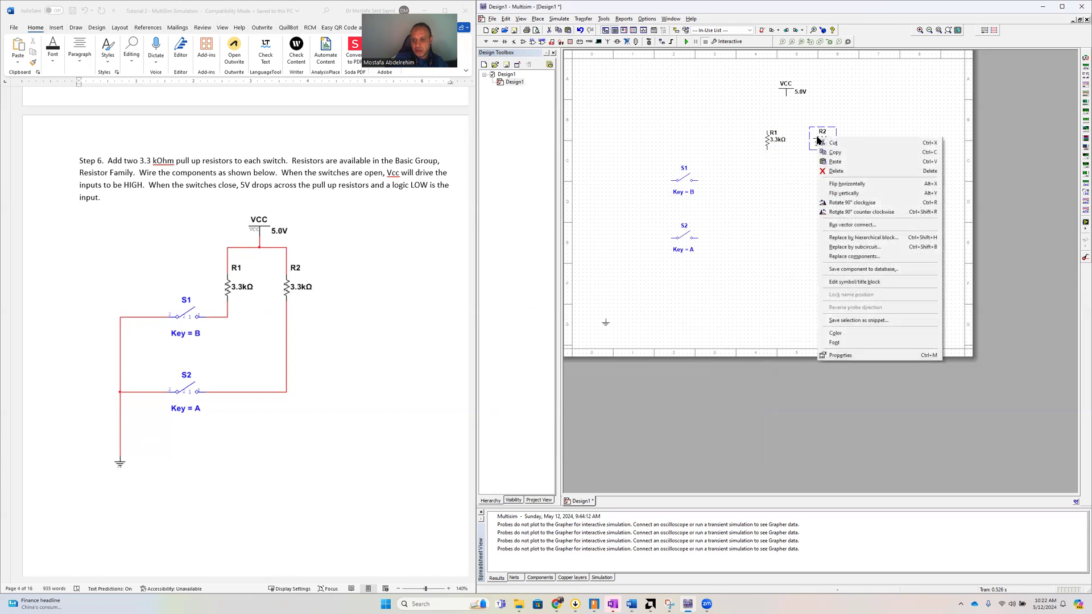
left_click(836, 203)
left_click(786, 198)
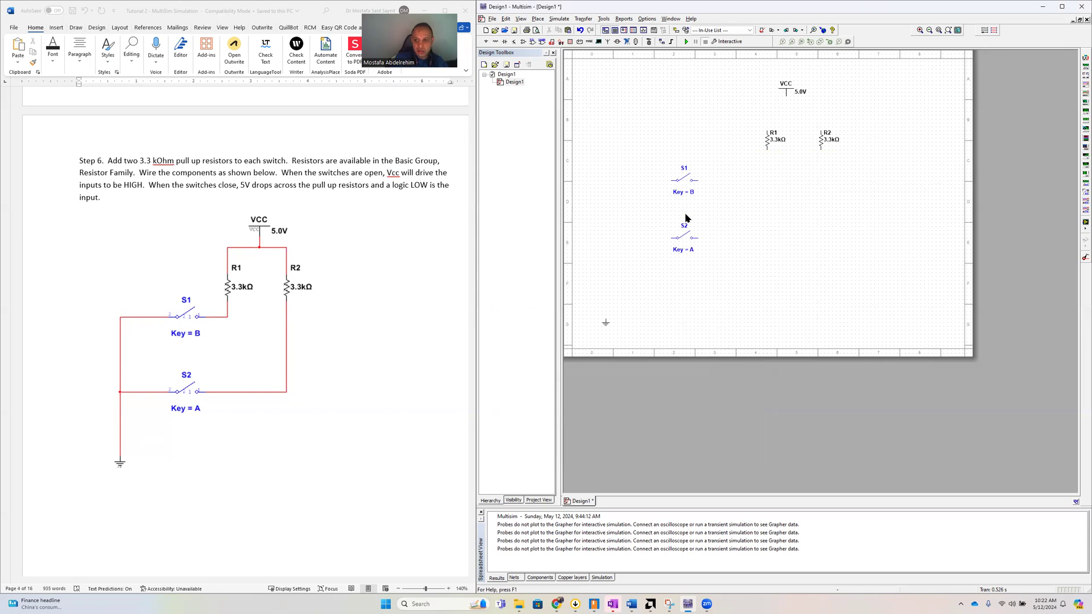
Wire both resistor tops to VCC, R1's bottom to S1, and R2's bottom to S2
left_click(784, 95)
left_click(821, 131)
left_click(786, 100)
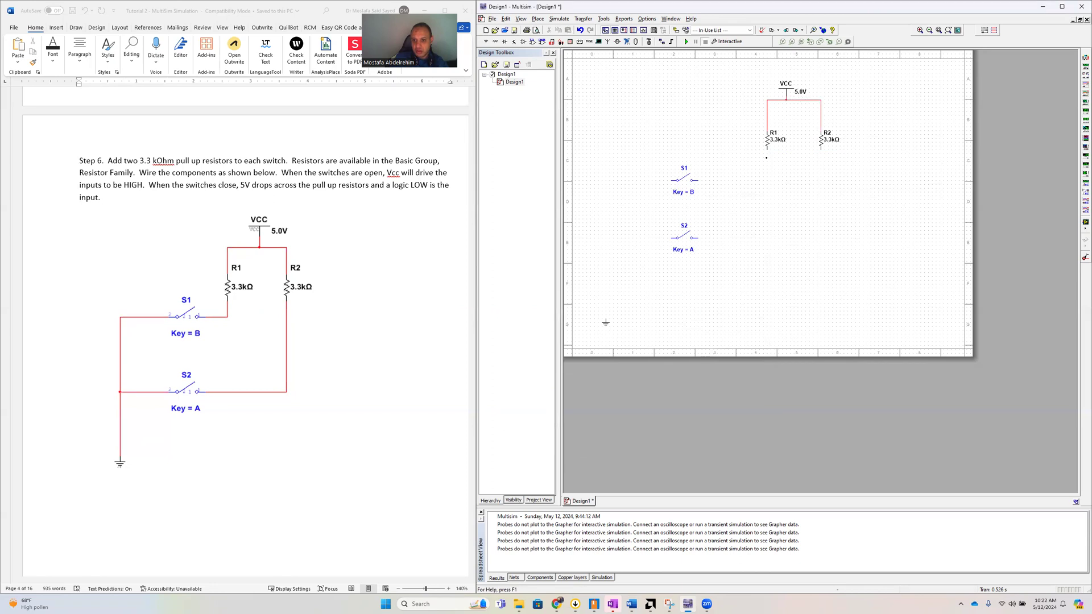
left_click(767, 148)
left_click(697, 180)
left_click(822, 149)
left_click(697, 238)
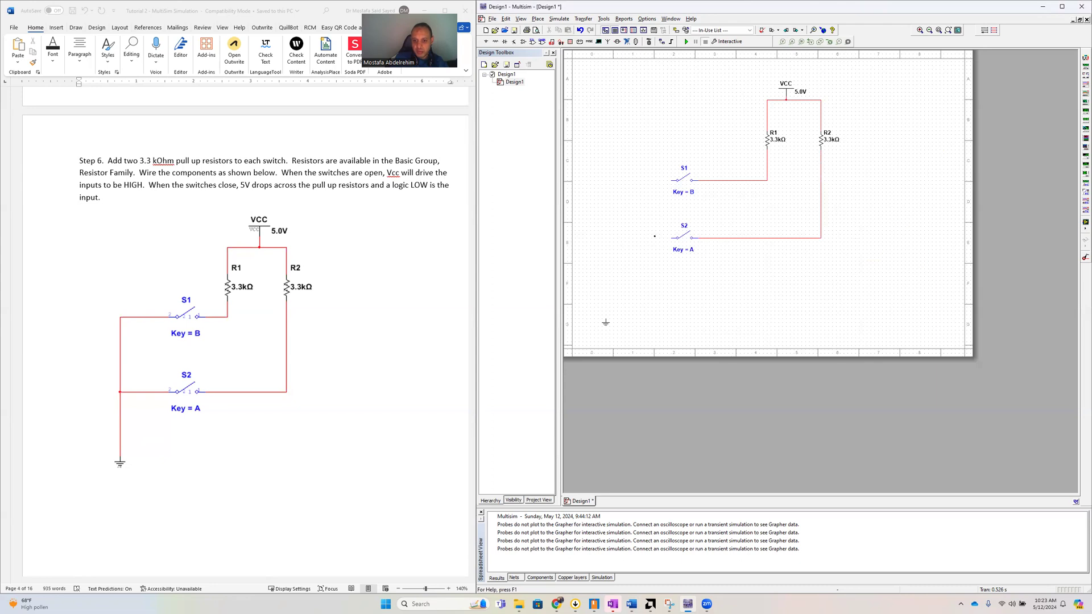
Wire the left pins of S2 and S1 to ground
left_click(673, 238)
left_click(606, 320)
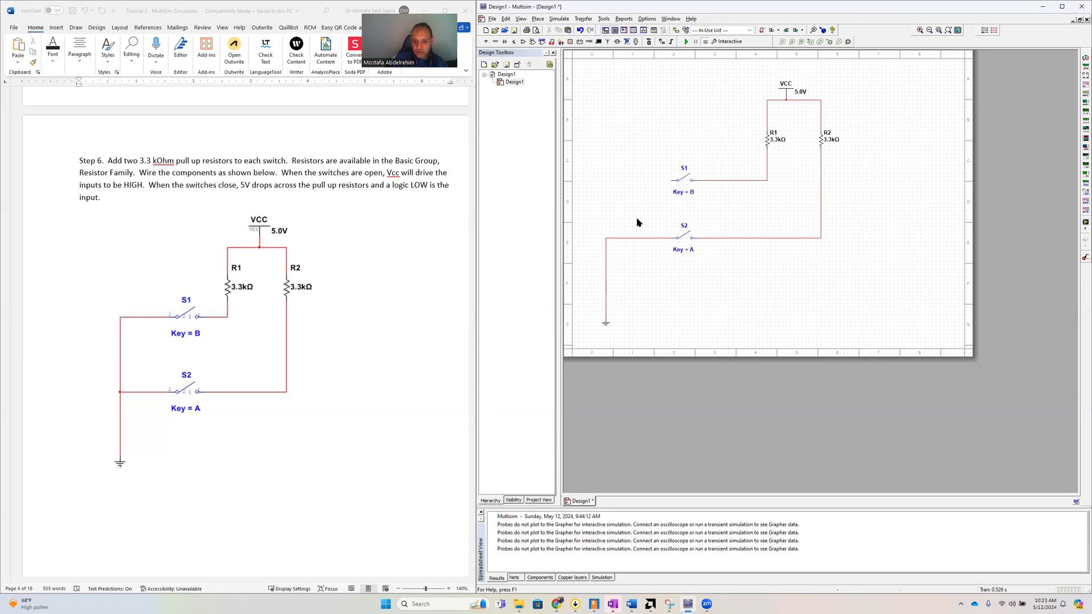
left_click(673, 180)
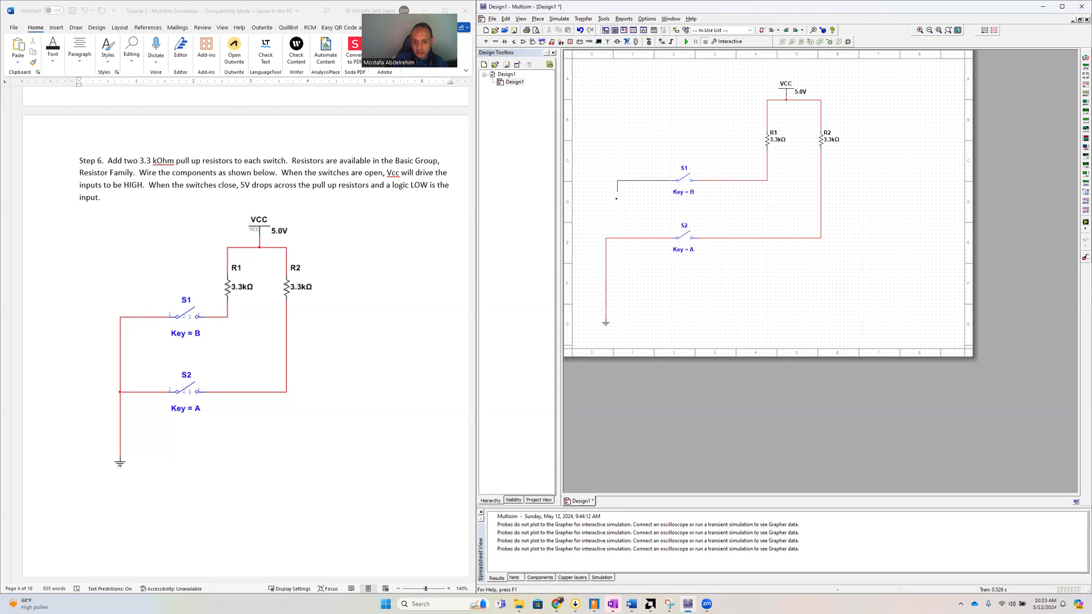
left_click(606, 238)
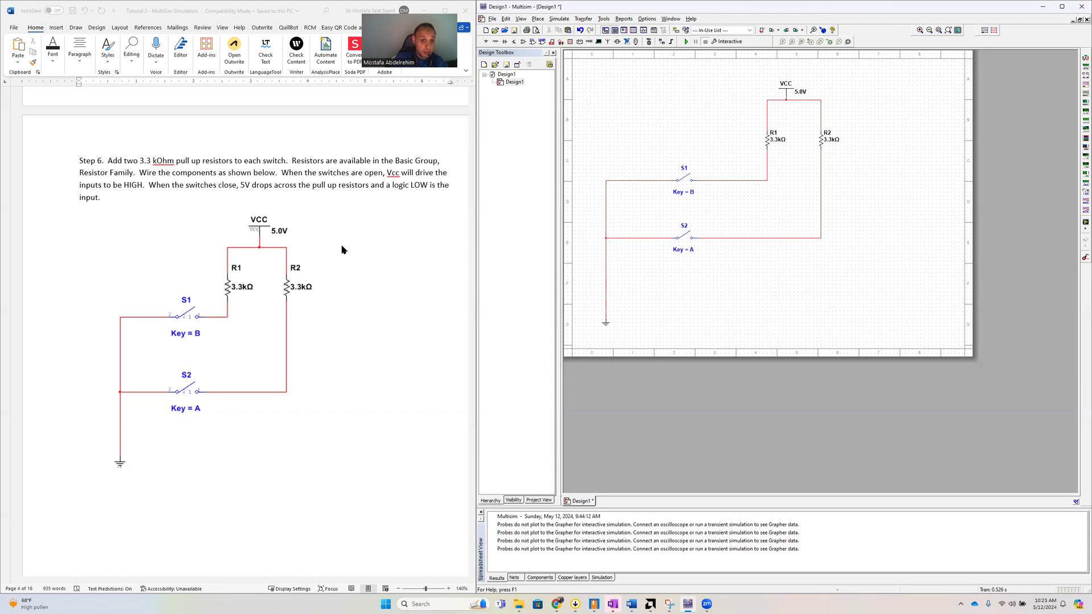
Open the component picker and drag it aside, away from the schematic
scroll(342, 250, "down", 4)
scroll(342, 250, "up", 3)
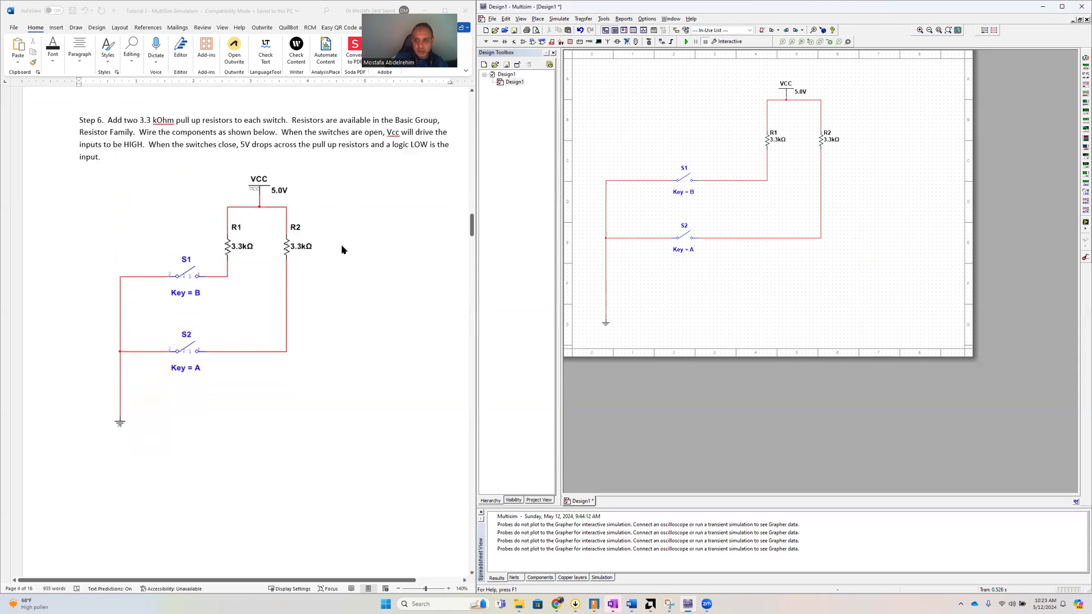
scroll(344, 251, "down", 10)
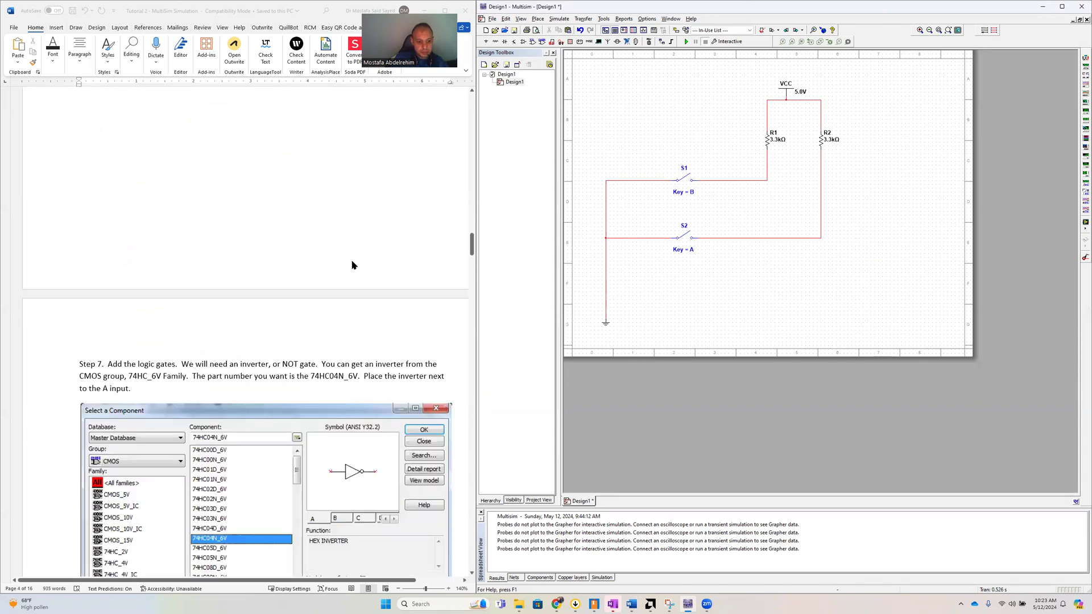
scroll(353, 265, "down", 1)
scroll(353, 265, "up", 3)
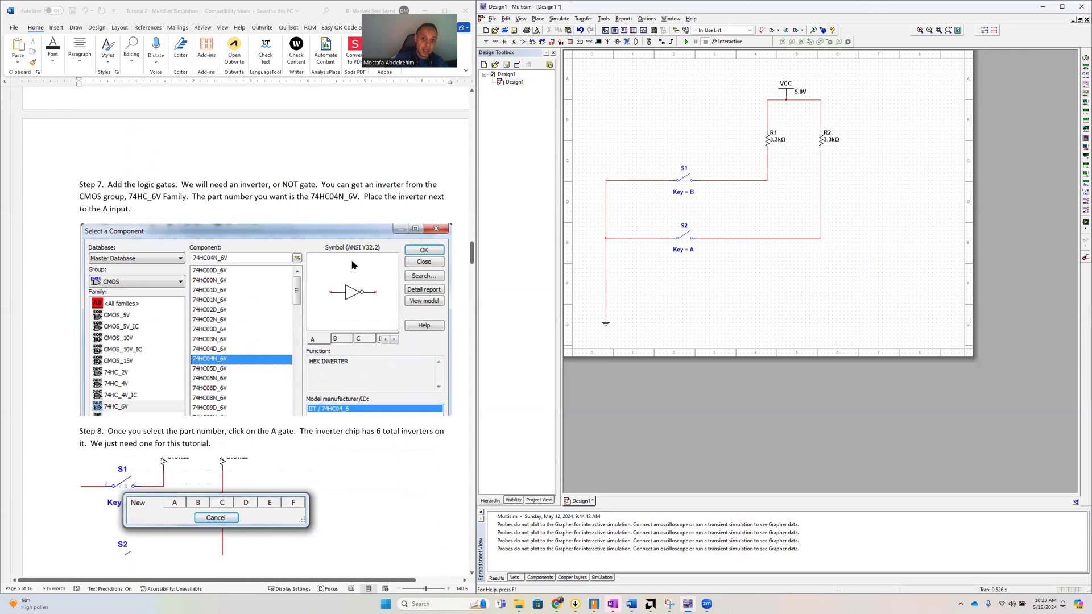
left_click(538, 19)
left_click(555, 28)
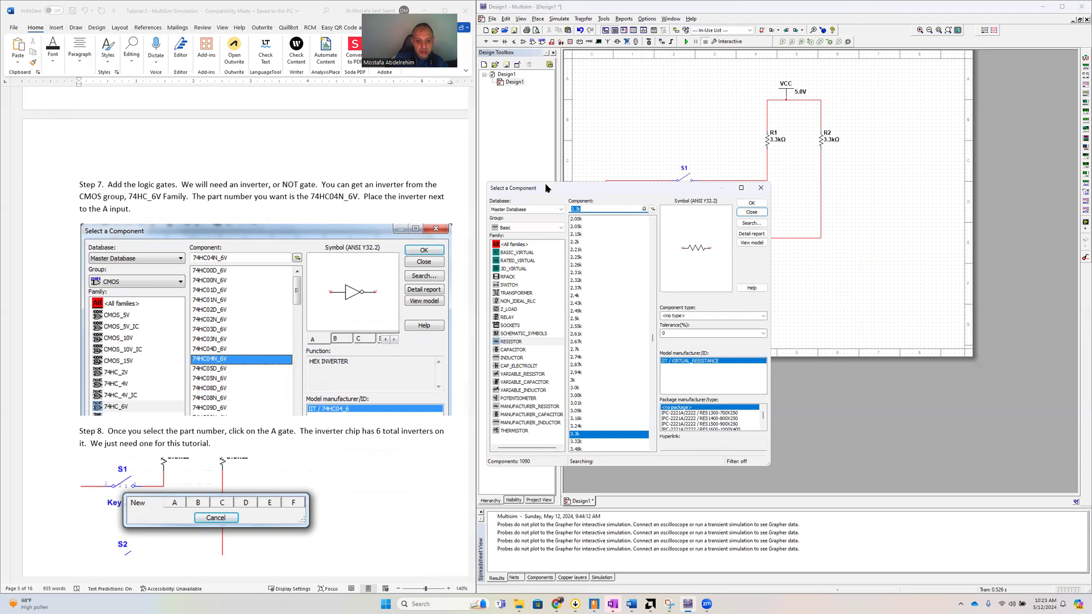
left_click_drag(539, 182, 492, 150)
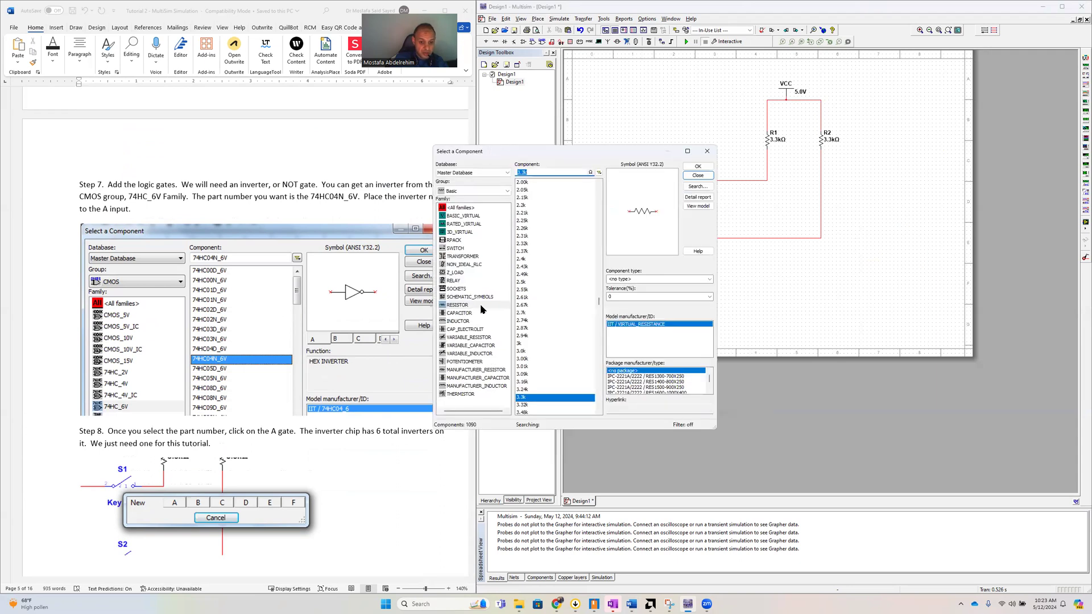
Choose Group CMOS, Family 74HC_6V, and locate the 74HC08N_6V quad AND gate
left_click(472, 191)
left_click(467, 255)
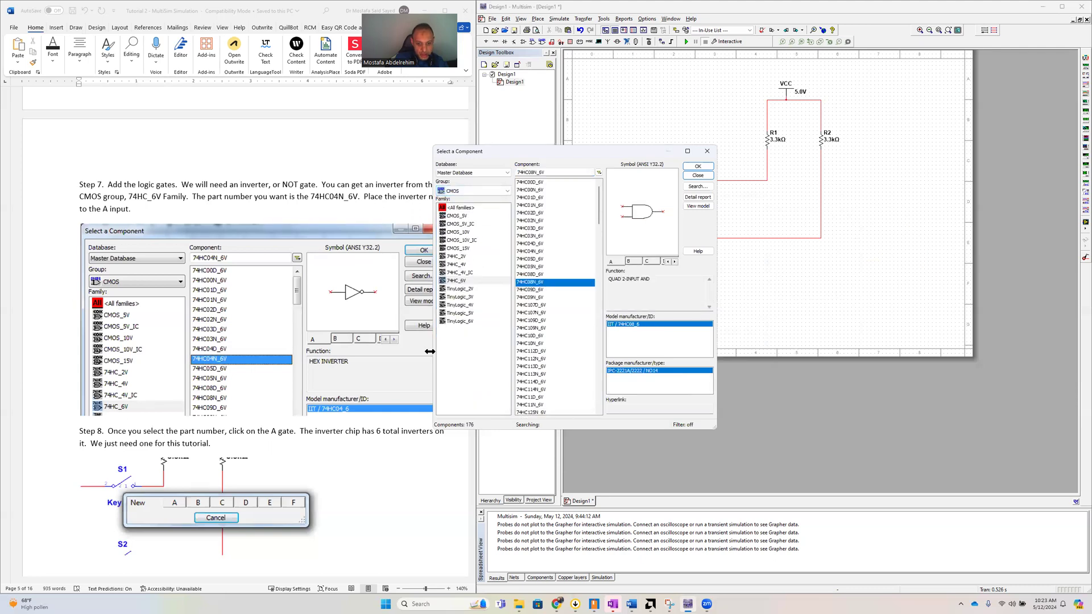
left_click(464, 283)
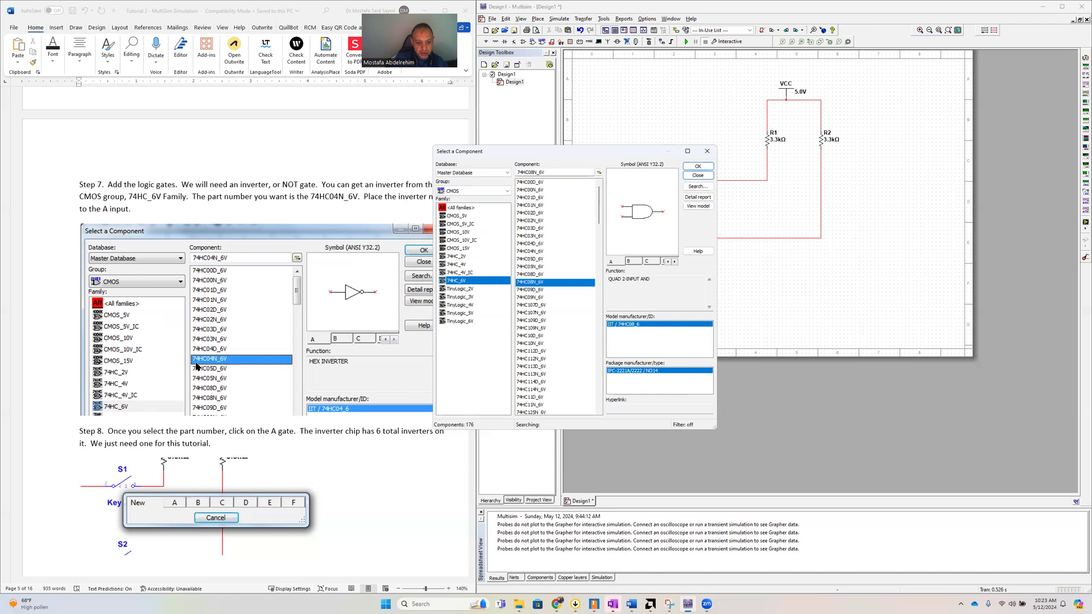
scroll(341, 353, "down", 6)
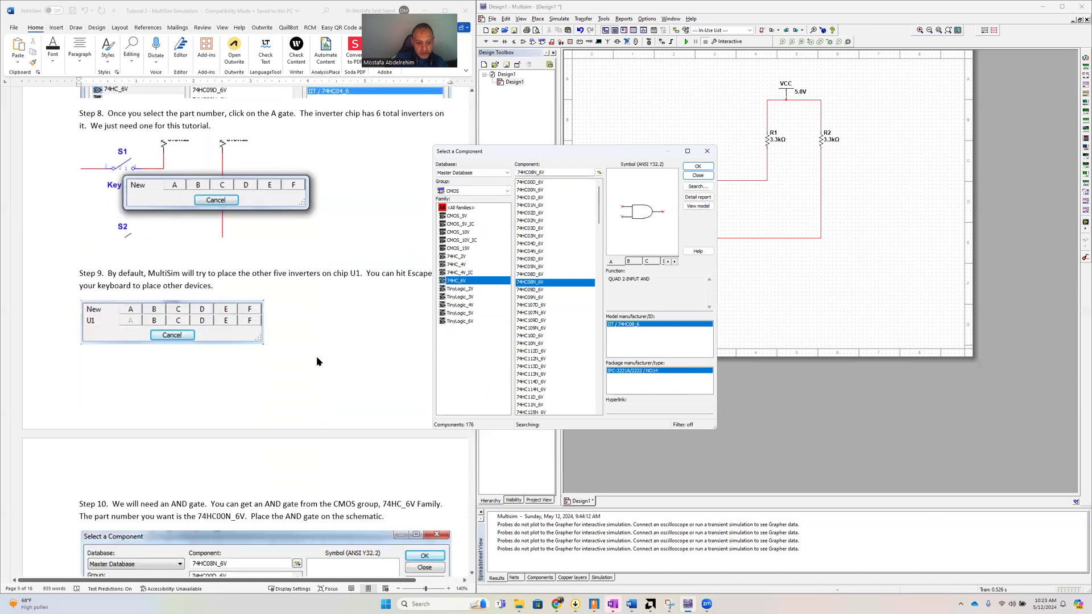
scroll(316, 356, "up", 5)
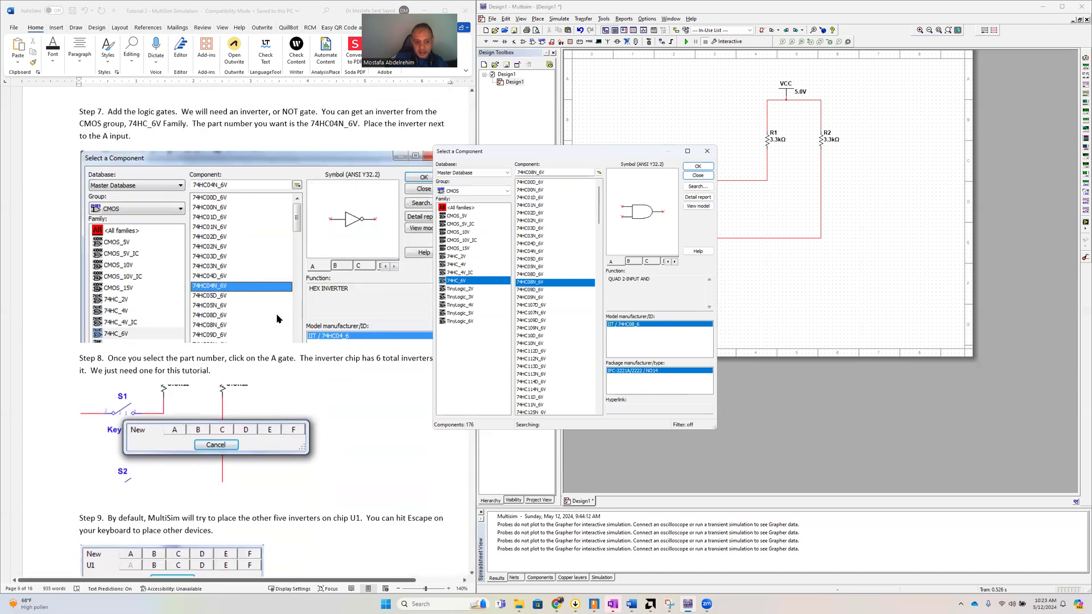
scroll(270, 319, "down", 8)
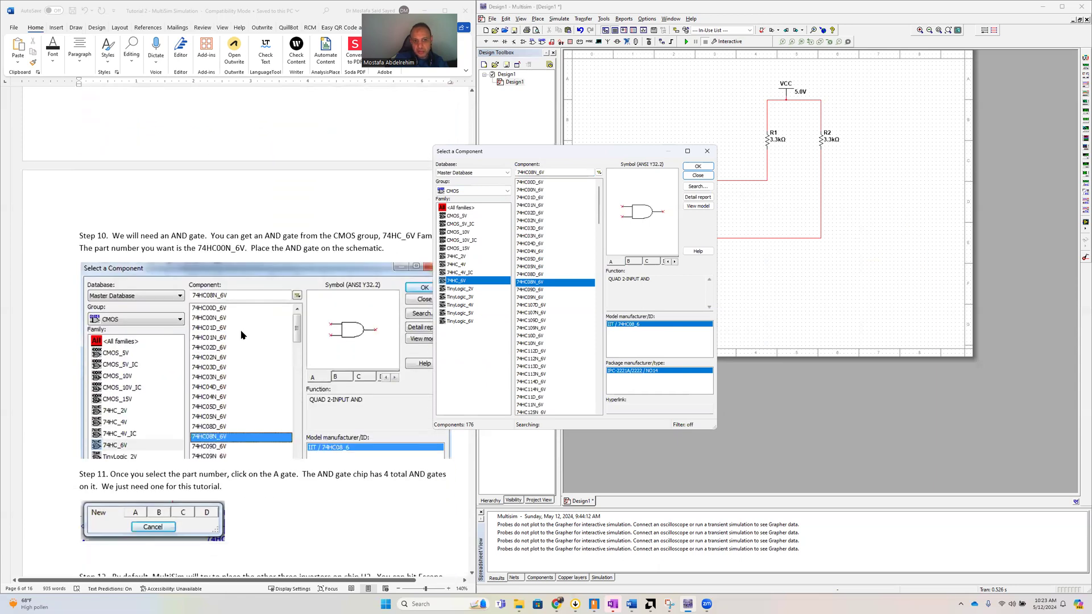
scroll(250, 347, "up", 5)
scroll(255, 359, "down", 4)
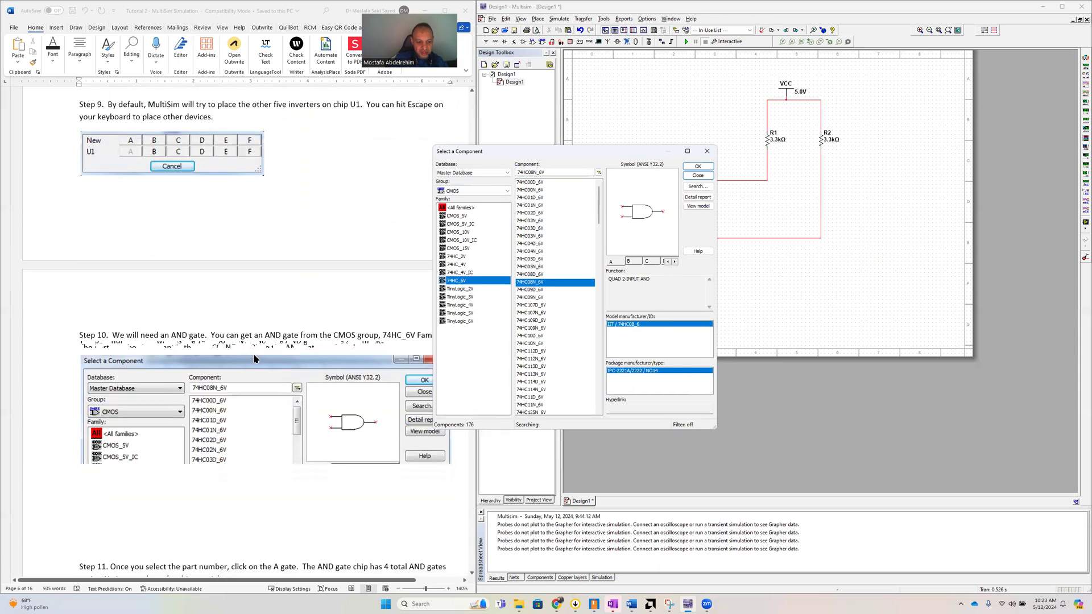
scroll(253, 358, "down", 4)
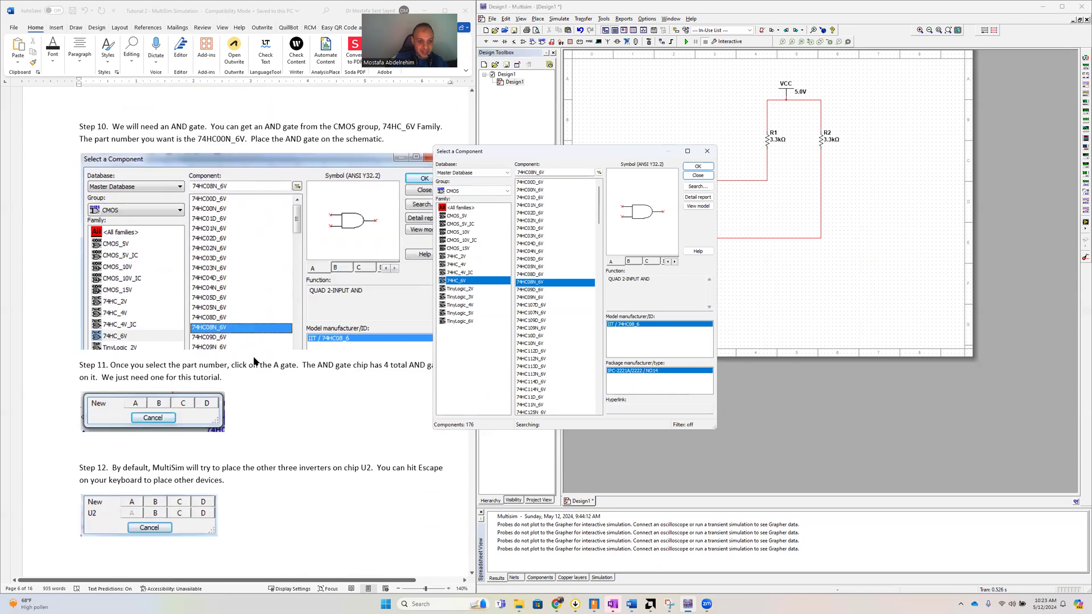
scroll(255, 362, "up", 1)
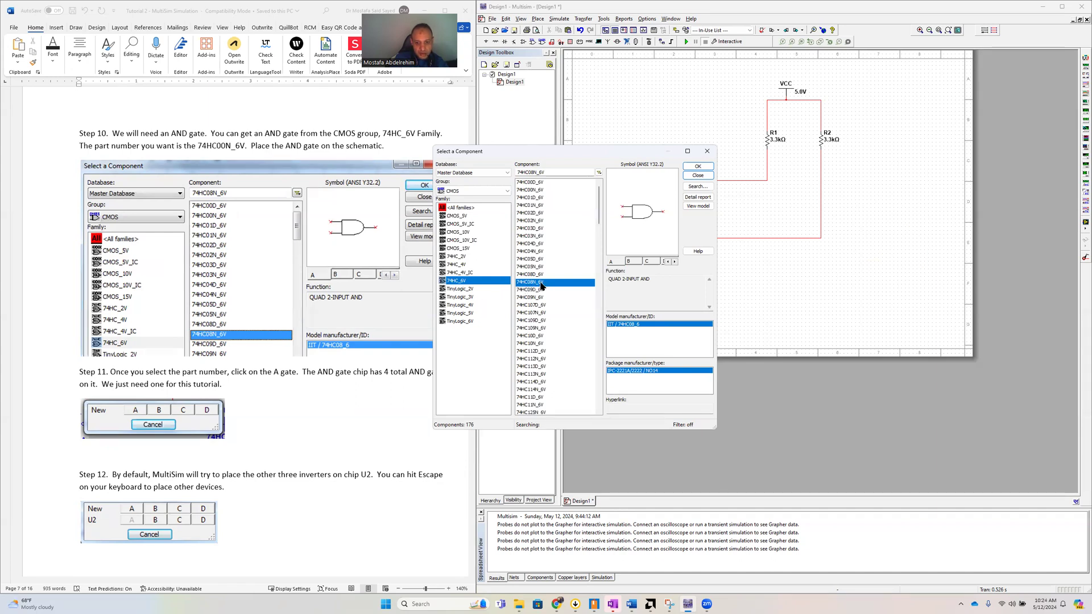
Confirm 74HC08N_6V, take section D, and place U1D right of switch S2
left_click(697, 168)
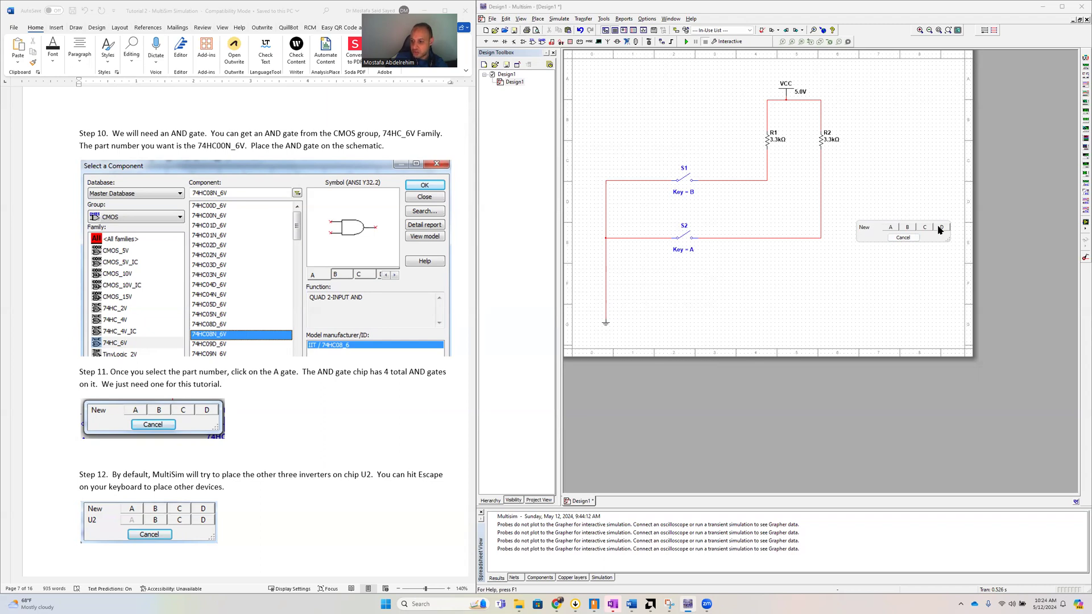
left_click(940, 228)
left_click(896, 246)
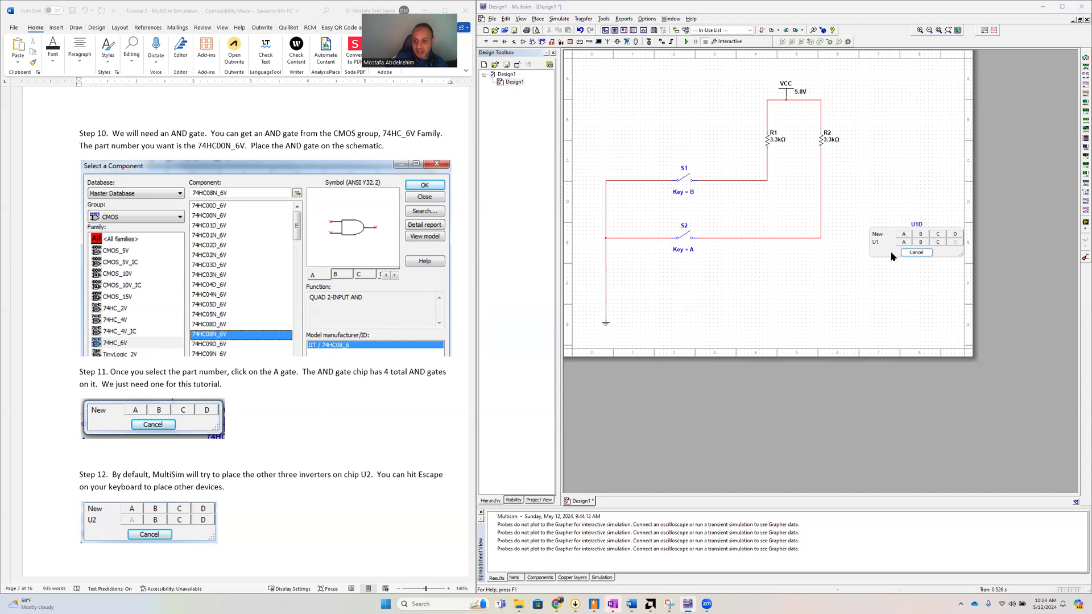
key("Escape")
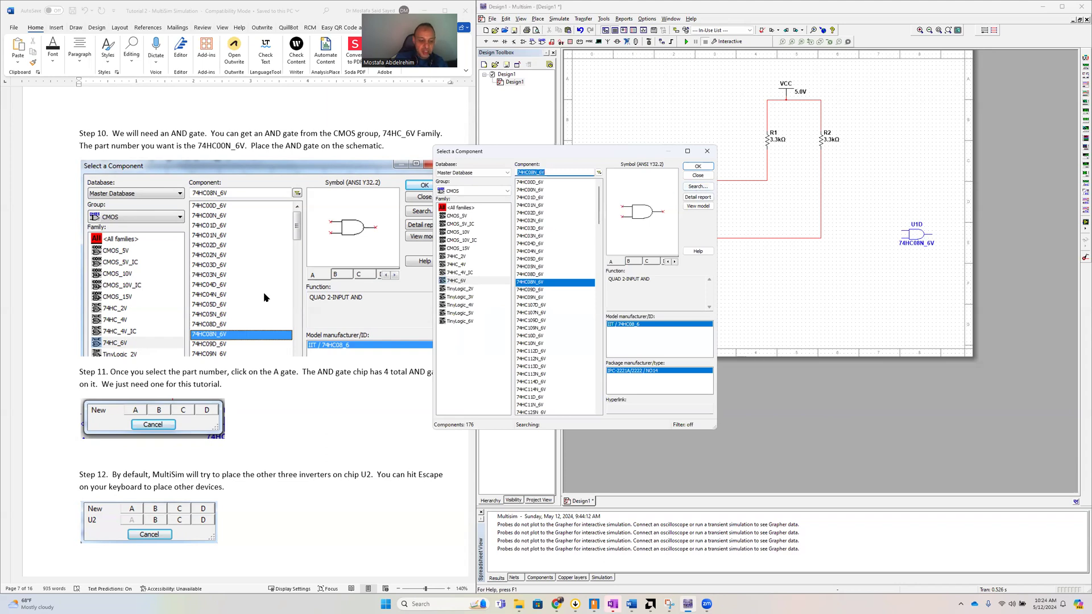
Select the 74HC04N_6V inverter, take section C, and place U2C left of U1D
scroll(230, 301, "up", 5)
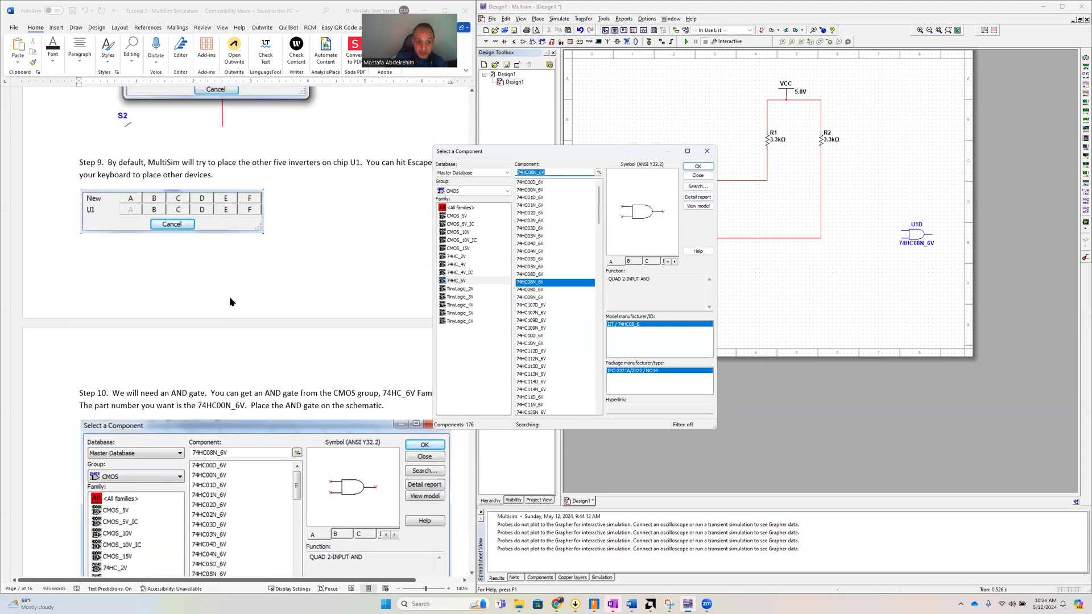
scroll(230, 300, "up", 5)
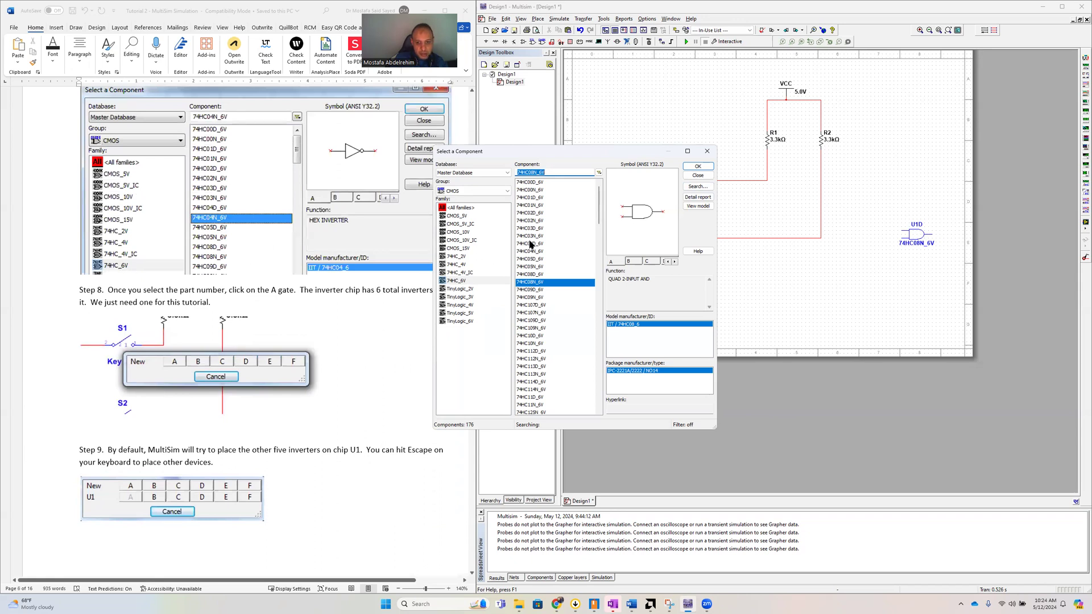
left_click(598, 212)
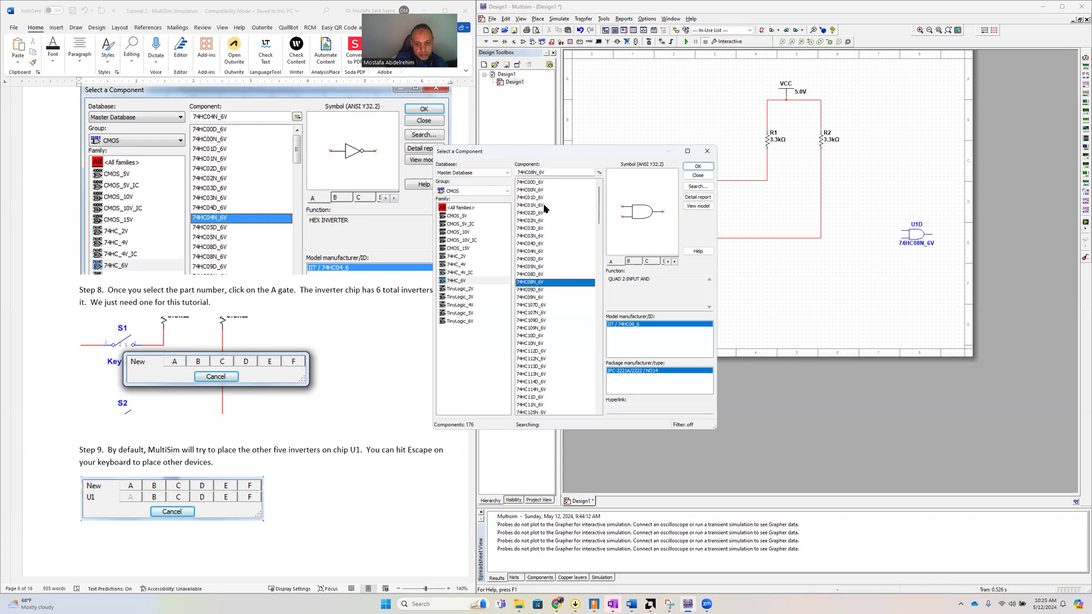
left_click(527, 252)
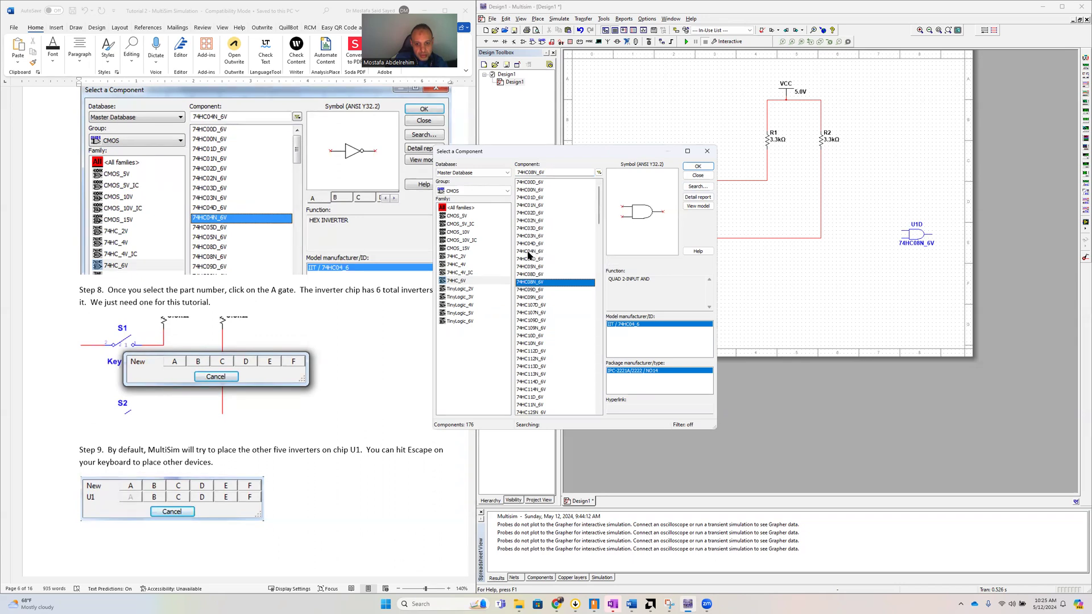
left_click(696, 166)
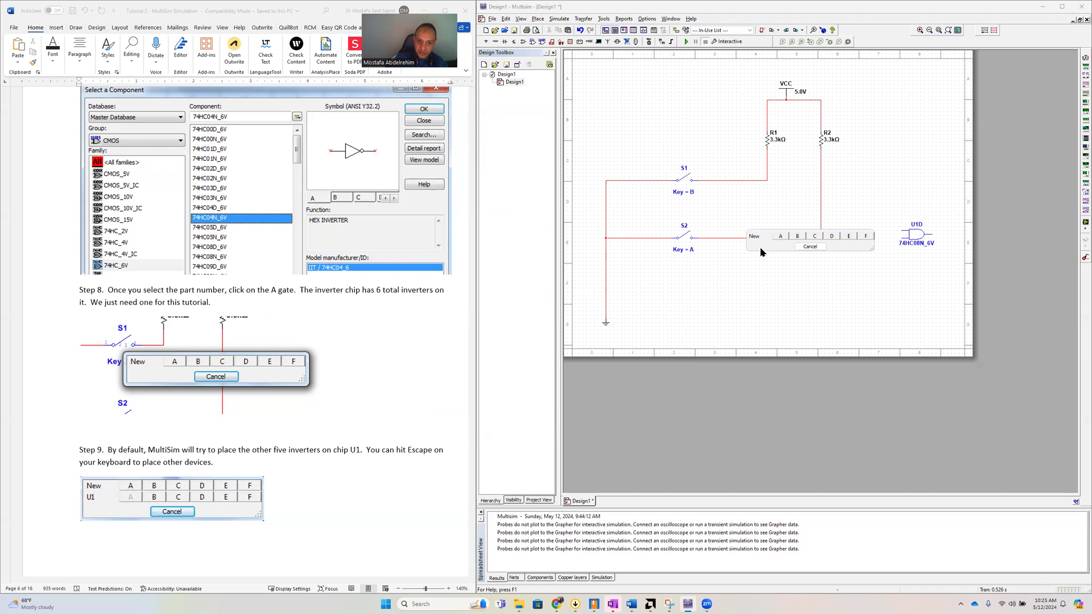
left_click(814, 238)
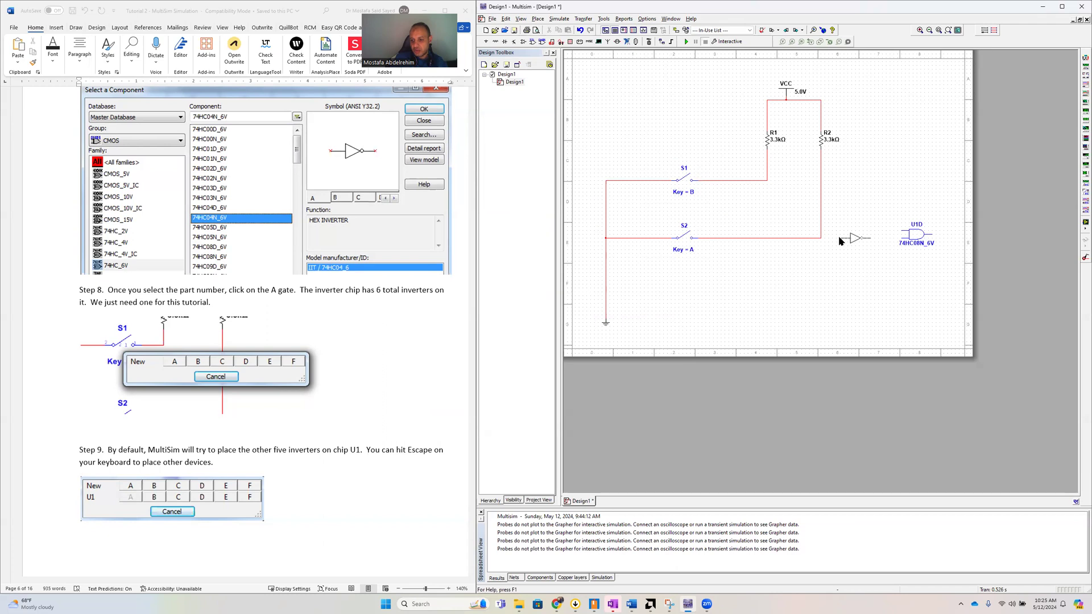
left_click(839, 241)
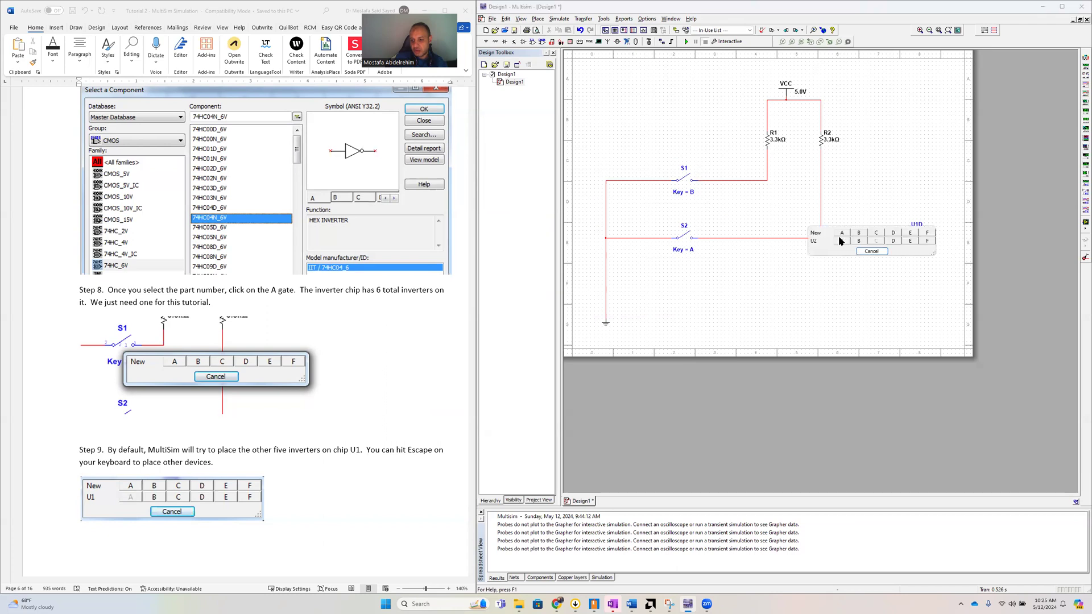
Stop placing further inverter sections and close the component browser
left_click(870, 251)
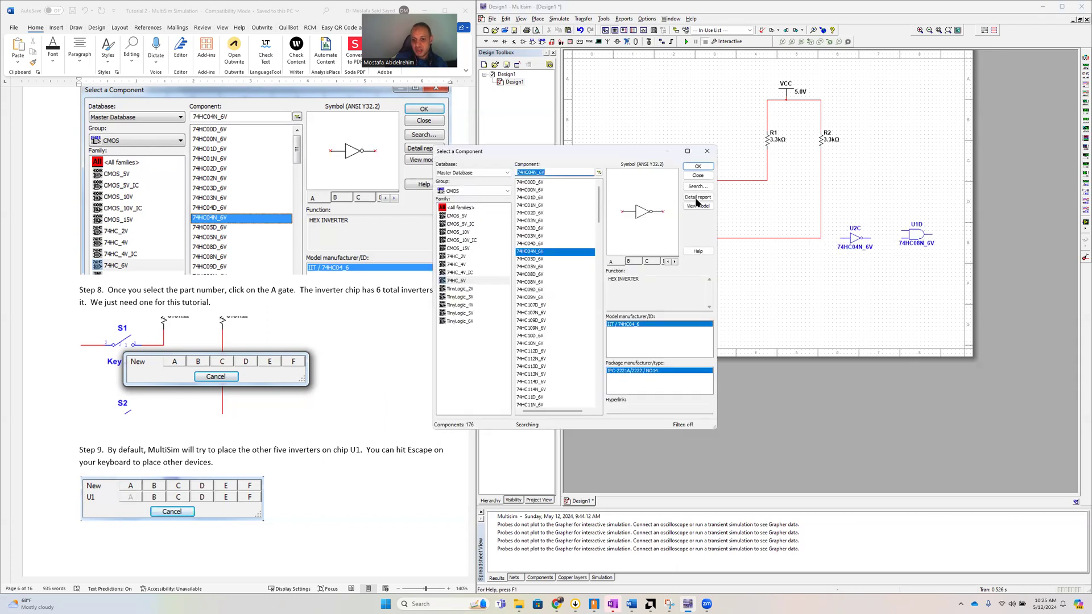
left_click(697, 176)
scroll(320, 311, "down", 3)
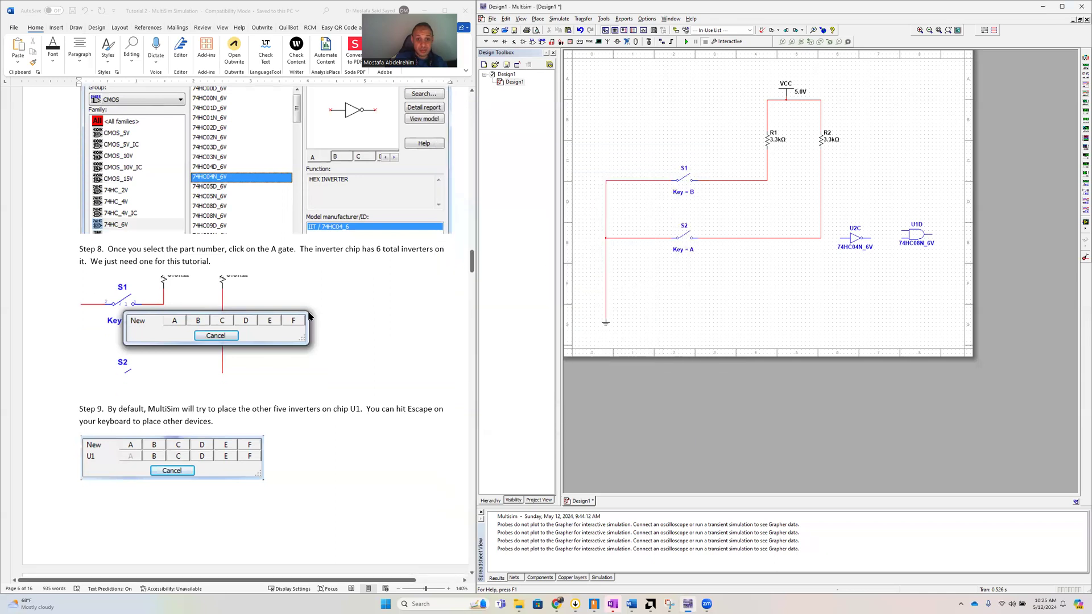
scroll(320, 312, "down", 7)
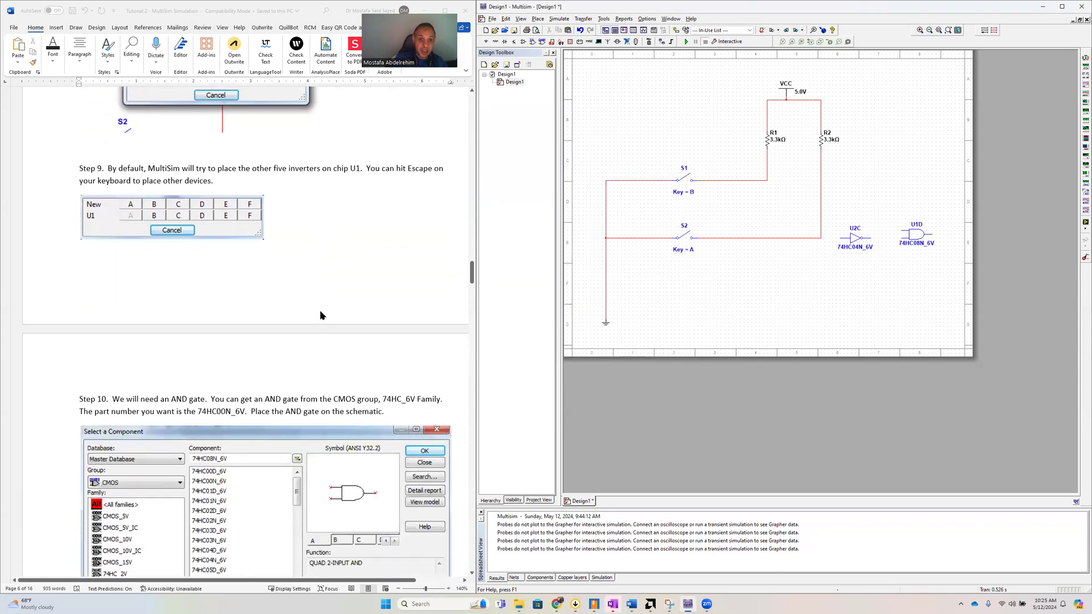
scroll(320, 312, "down", 15)
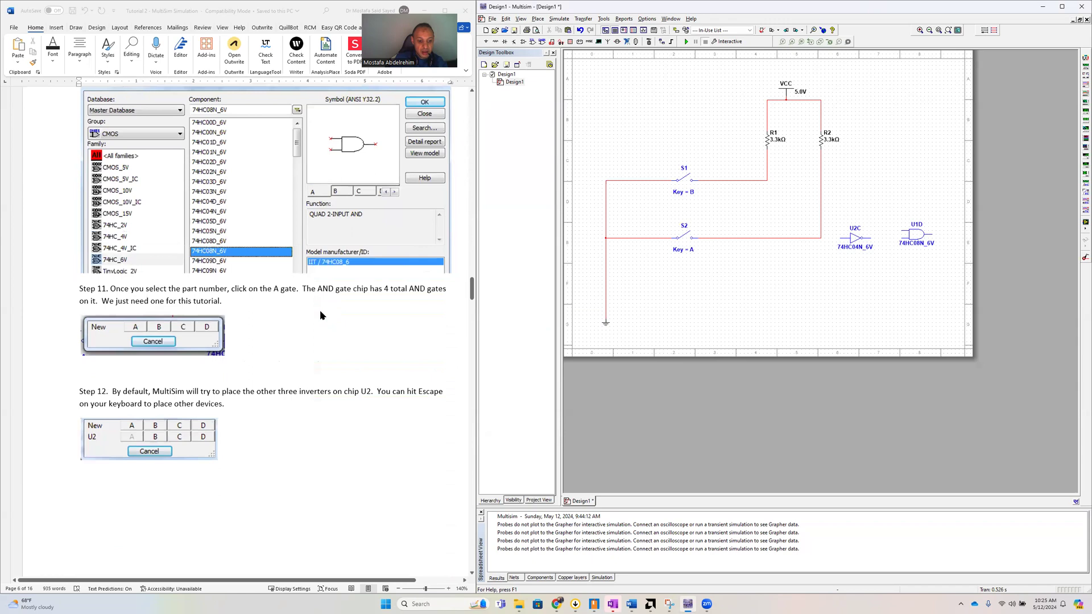
scroll(320, 315, "down", 6)
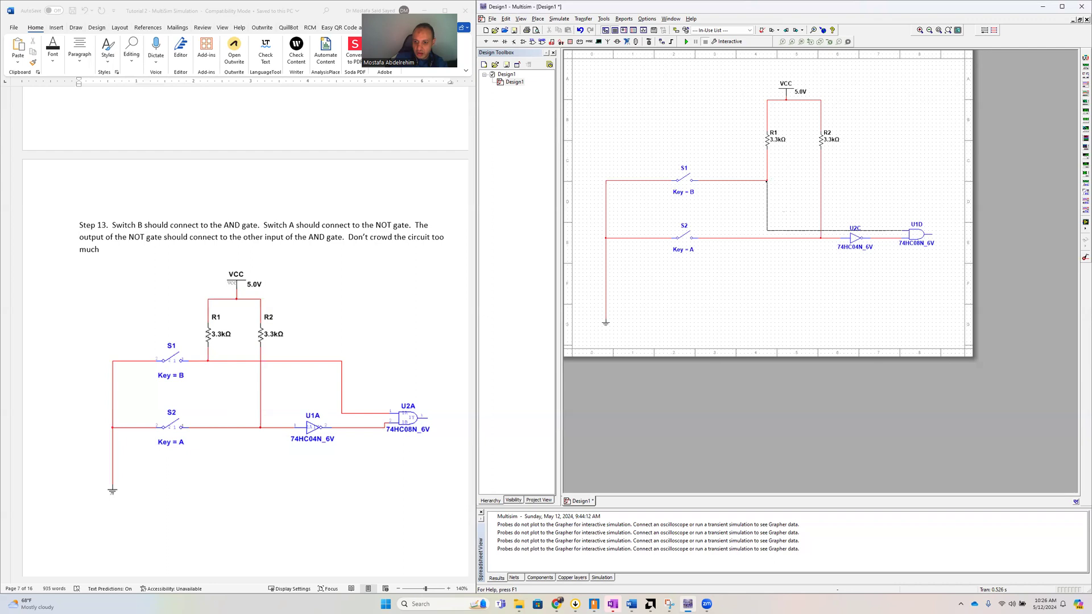
Move switch B's wire up to the S1 row and shift its vertical drop into U1D further left
left_click(766, 191)
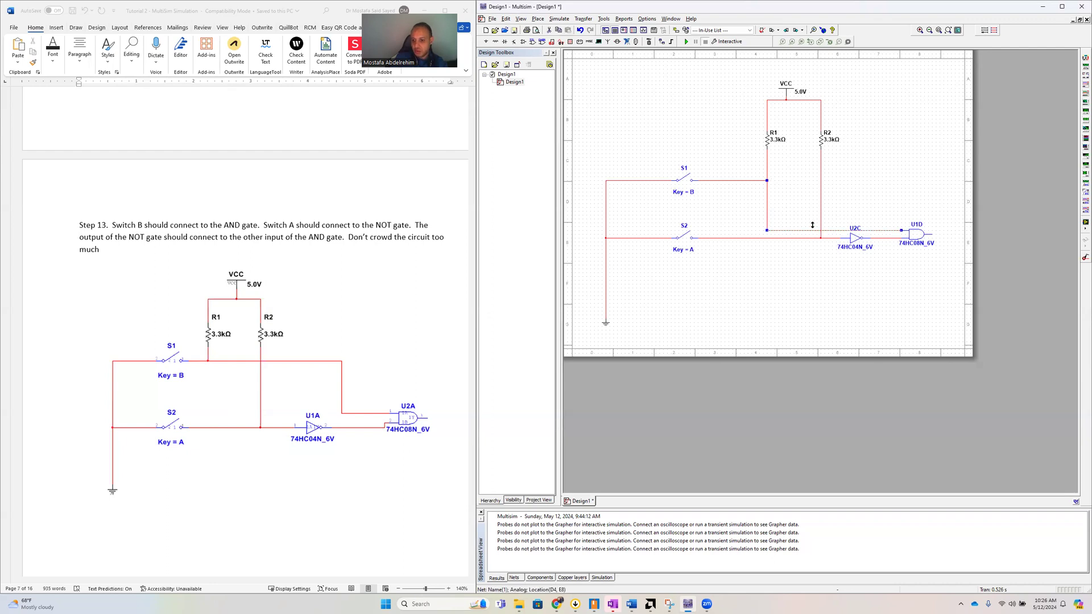
left_click_drag(812, 221, 813, 180)
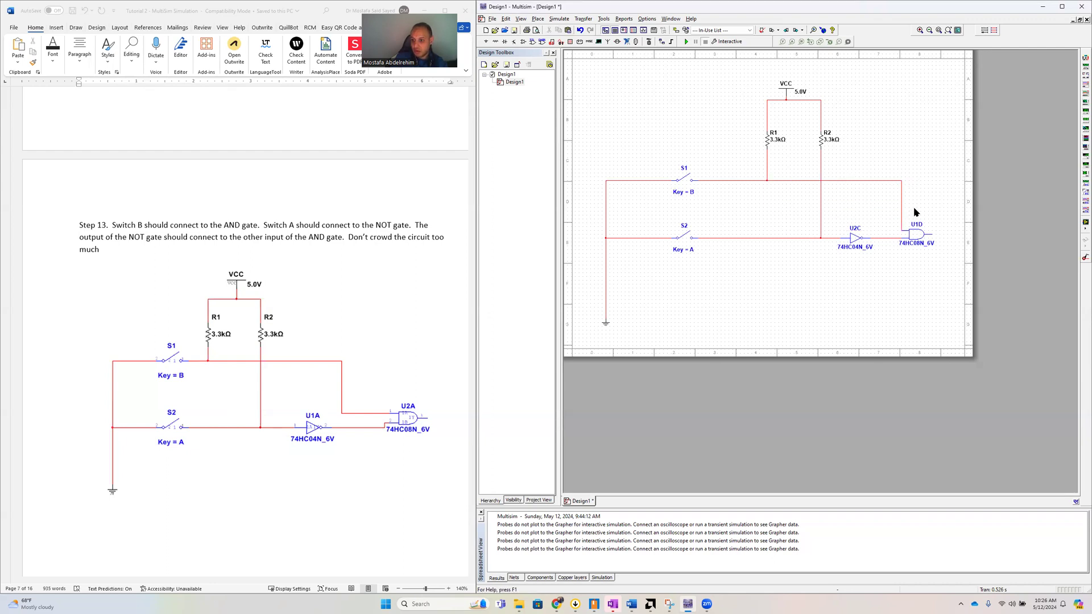
left_click(901, 207)
left_click_drag(900, 207, 882, 207)
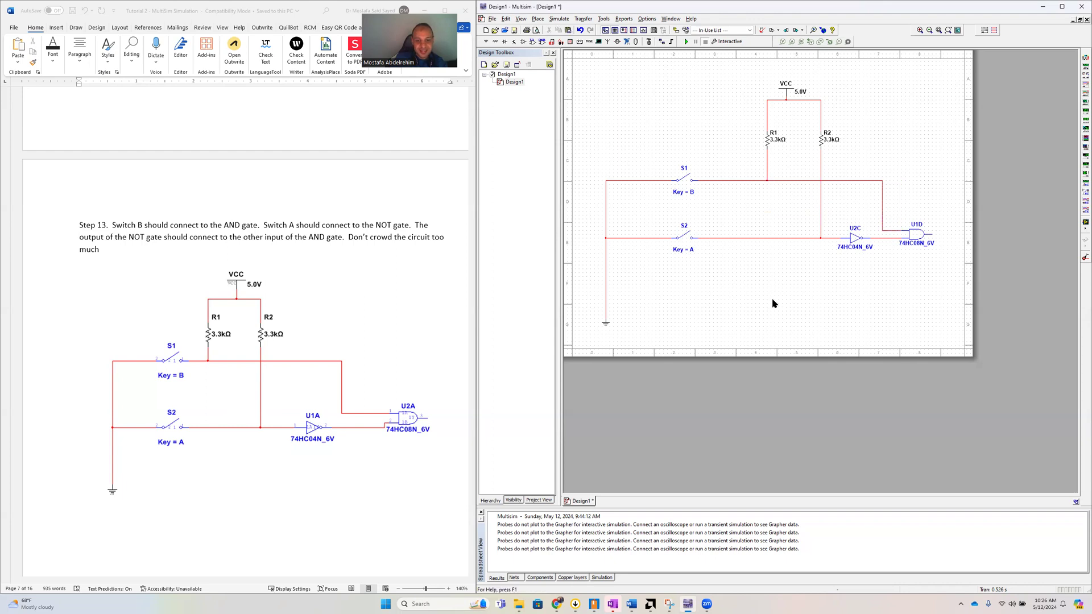
scroll(292, 319, "down", 2)
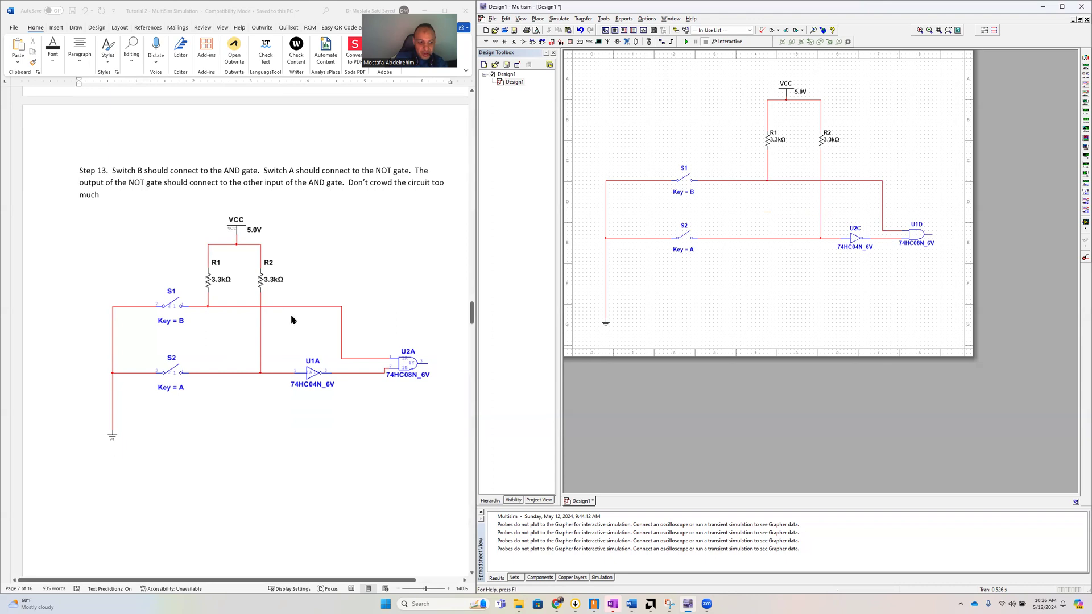
scroll(291, 320, "down", 15)
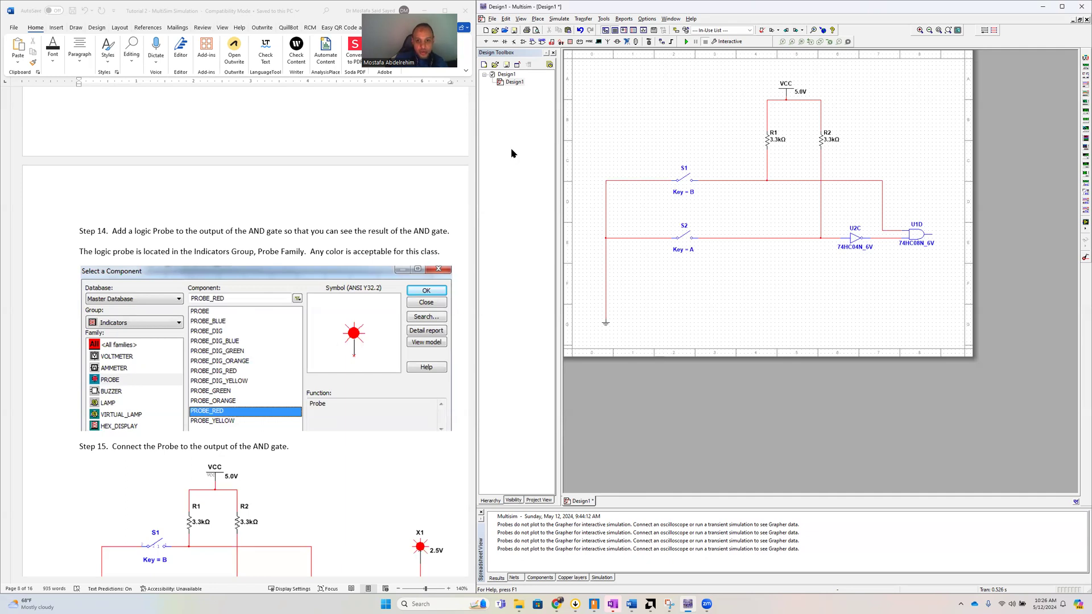
Place a PROBE_RED indicator X1 right of the circuit and wire U1D's output to it
left_click(538, 19)
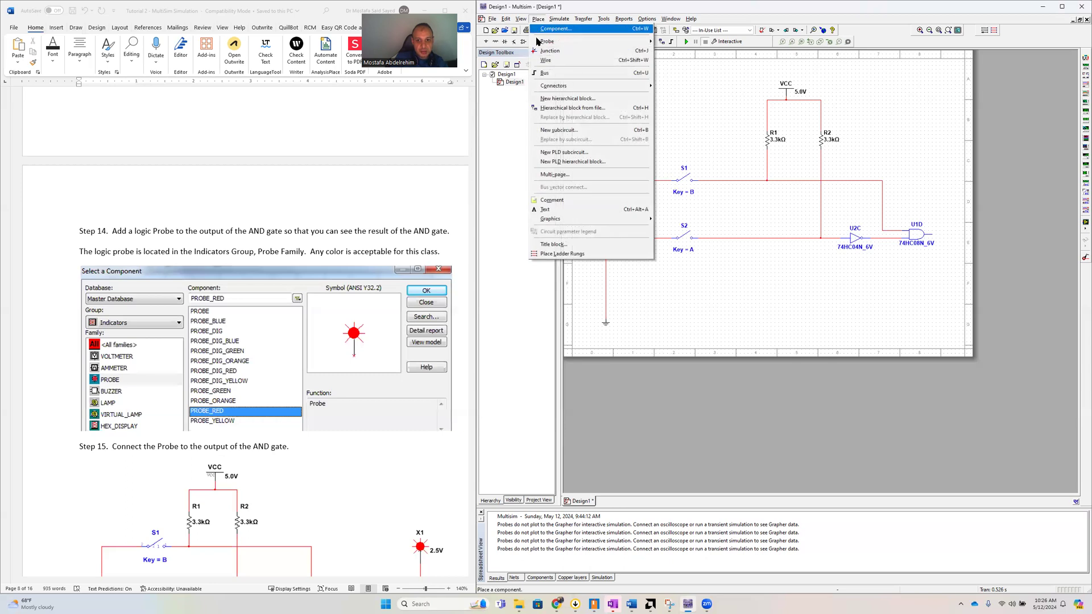
left_click(551, 30)
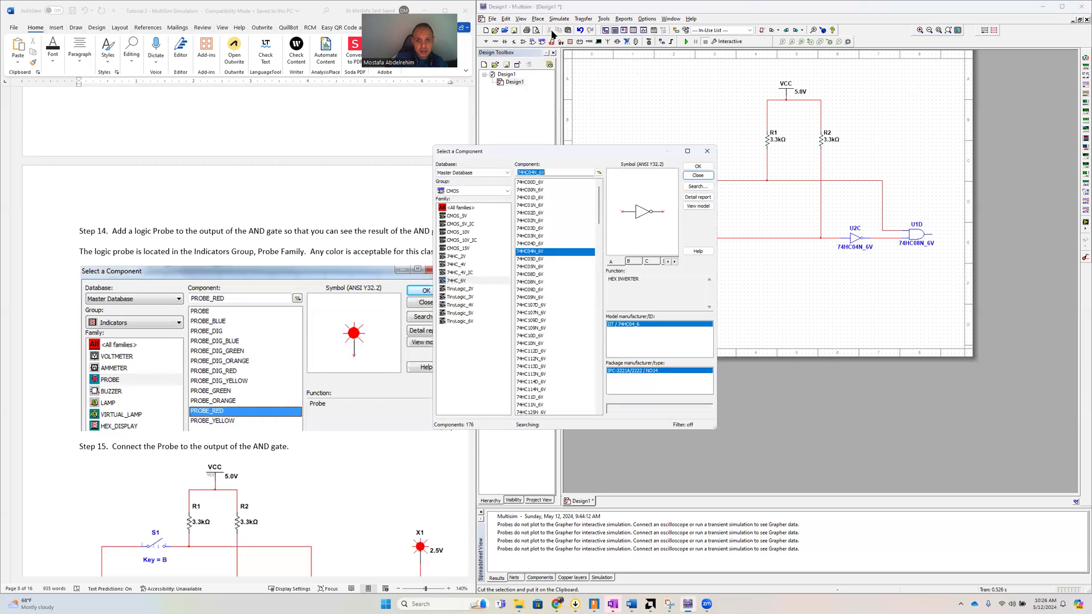
left_click(479, 190)
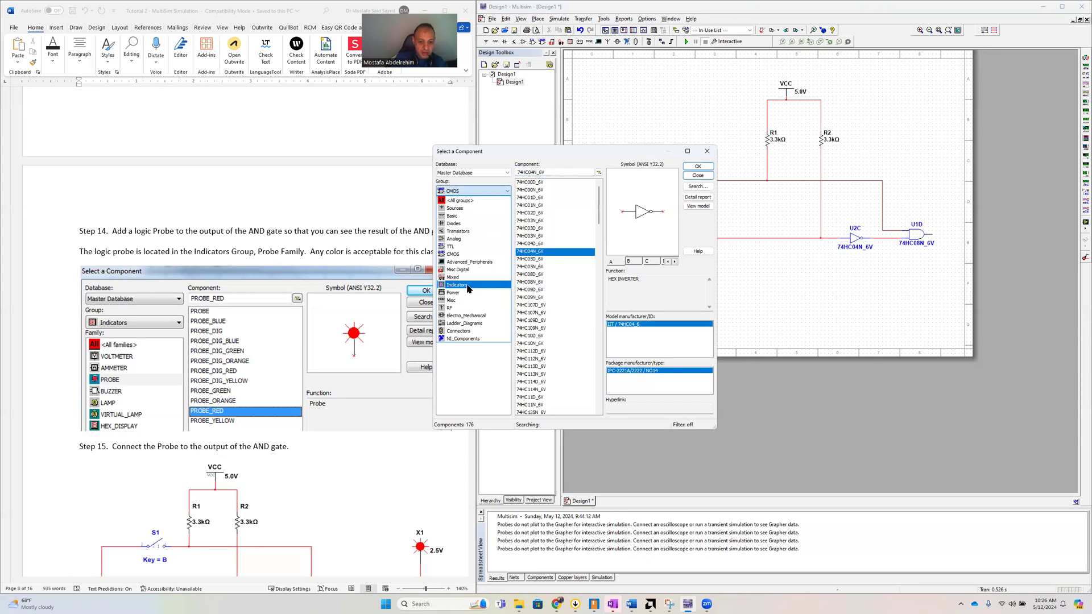
left_click(466, 285)
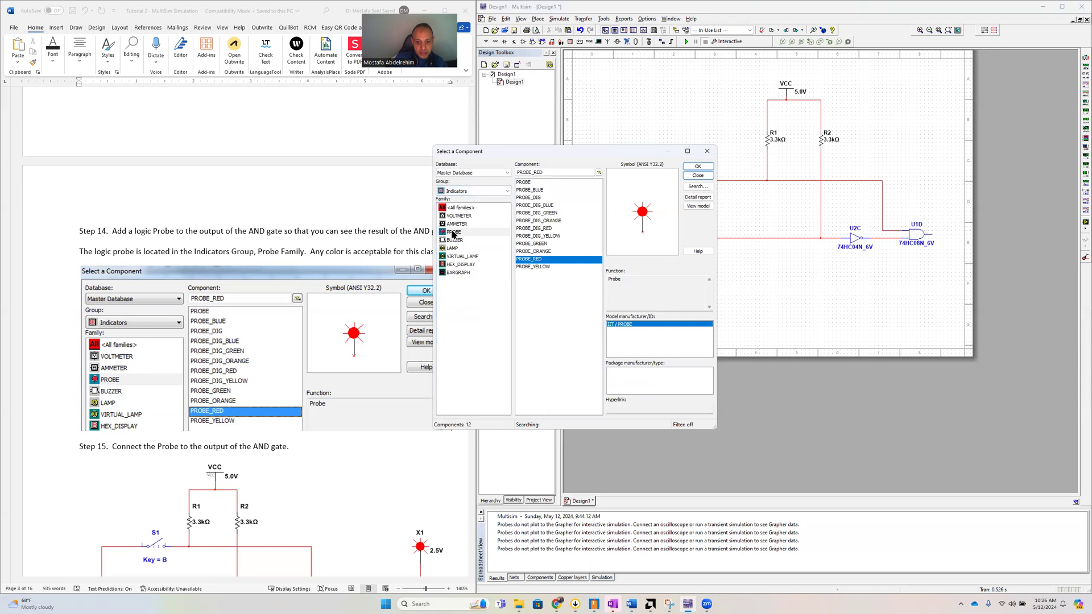
left_click(454, 233)
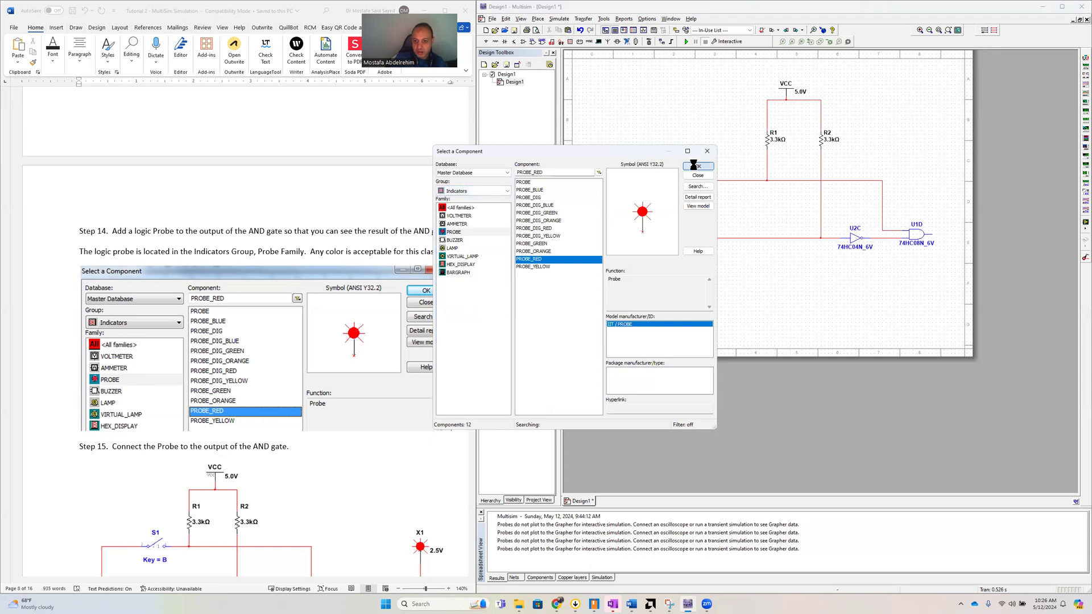
left_click(695, 167)
left_click(941, 169)
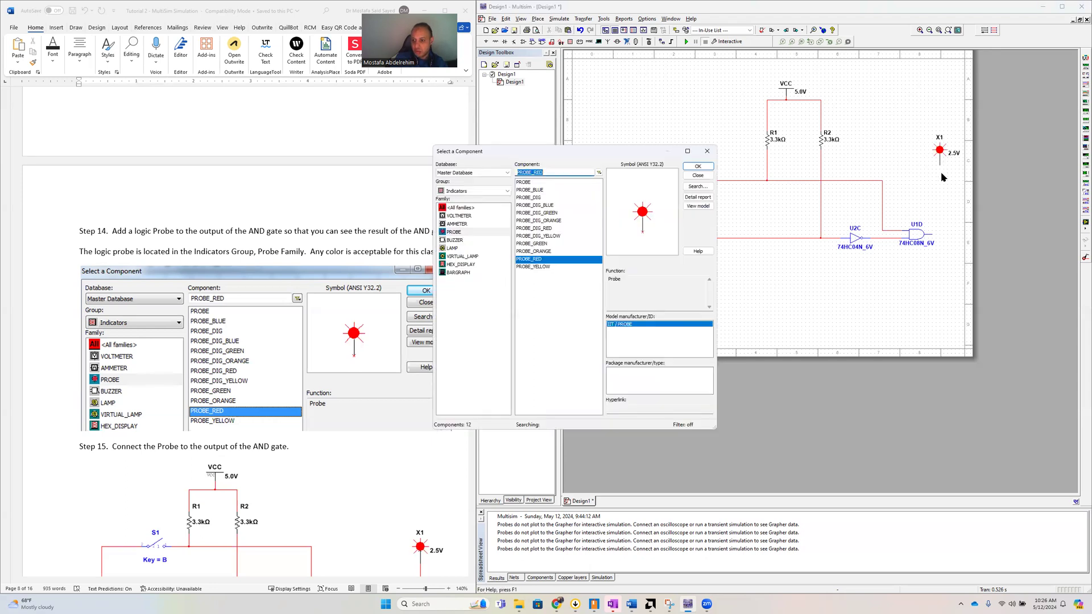
left_click(705, 178)
left_click(933, 238)
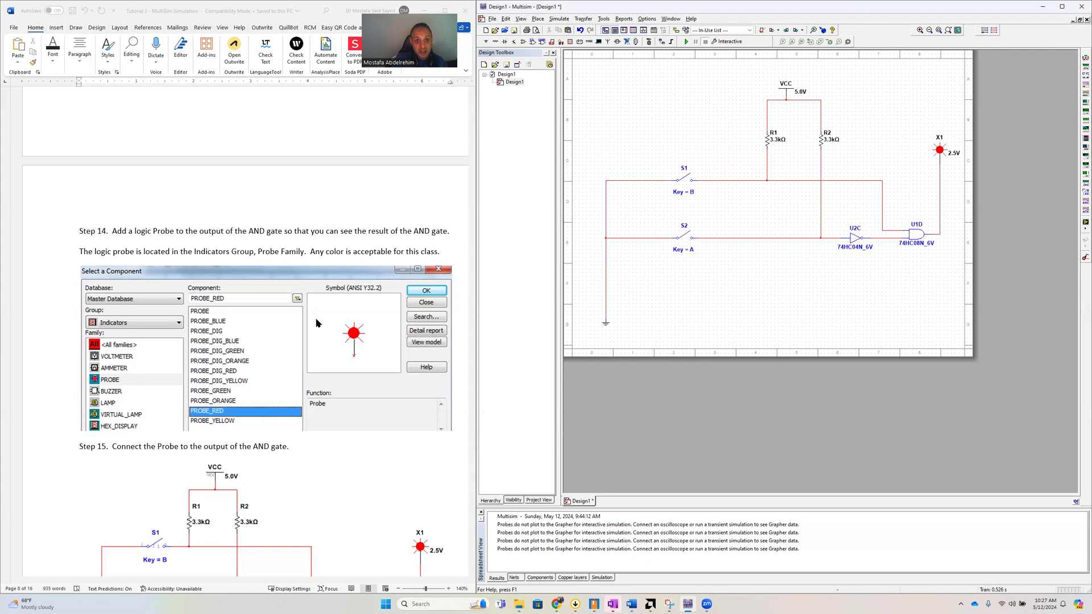
scroll(272, 326, "down", 8)
scroll(272, 323, "down", 5)
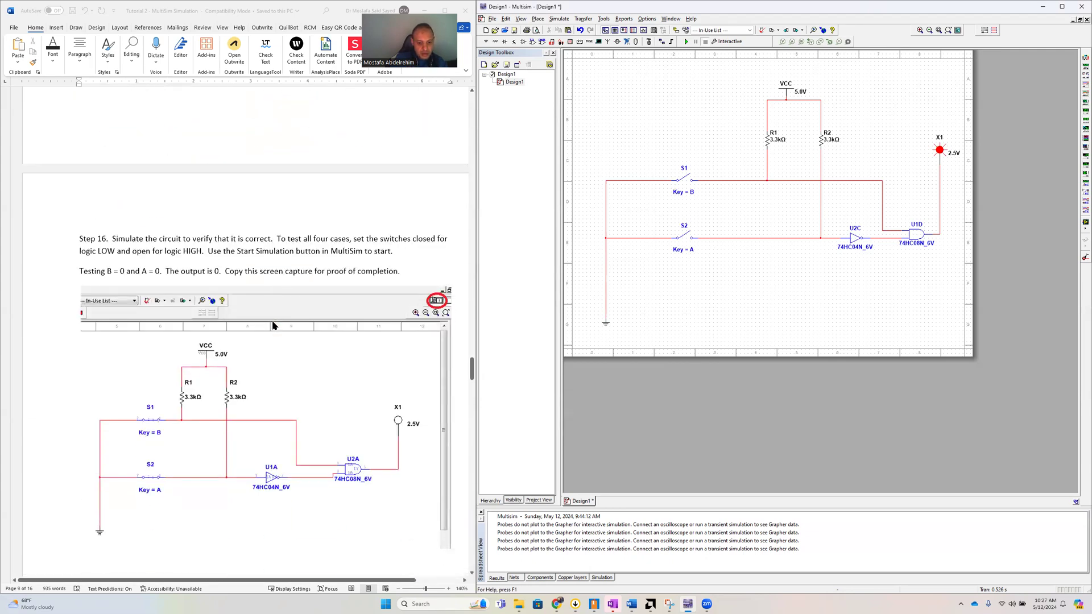
scroll(170, 263, "down", 1)
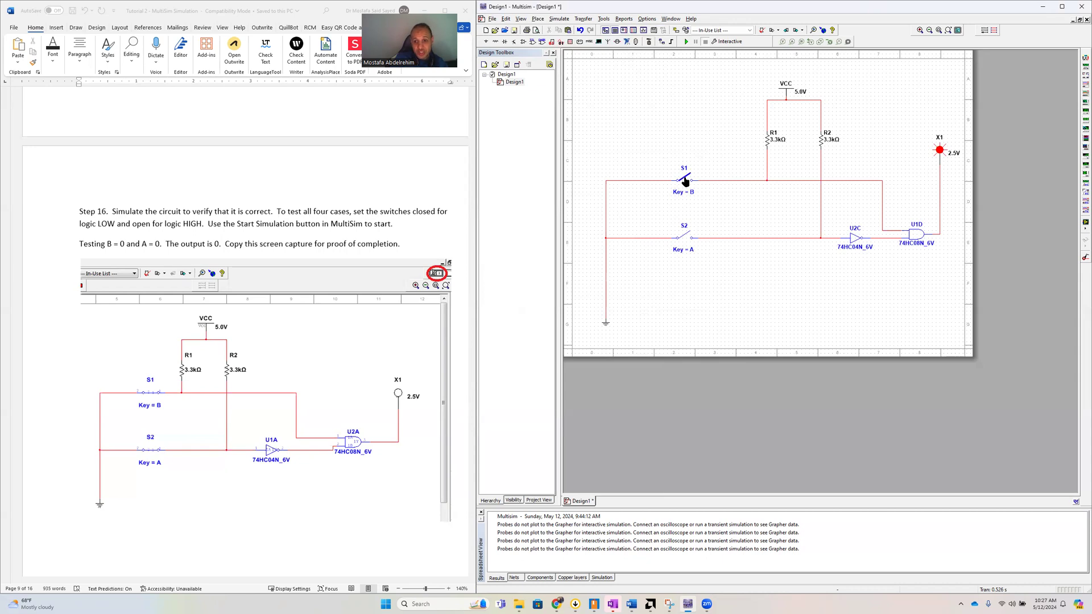
Toggle switch S1 until it ends closed, setting input B to 0
left_click(685, 181)
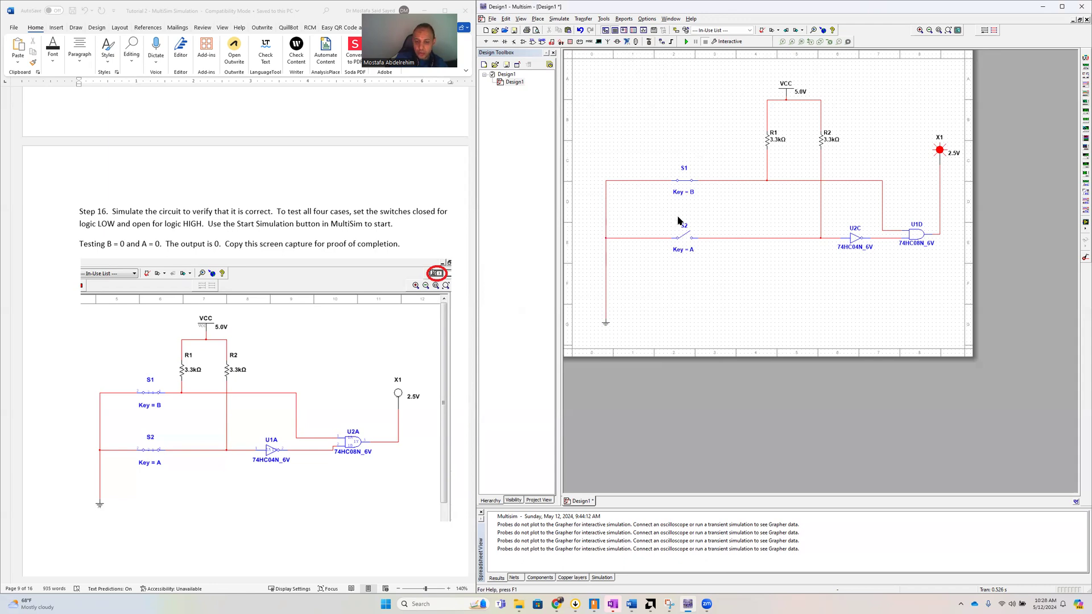
left_click(685, 183)
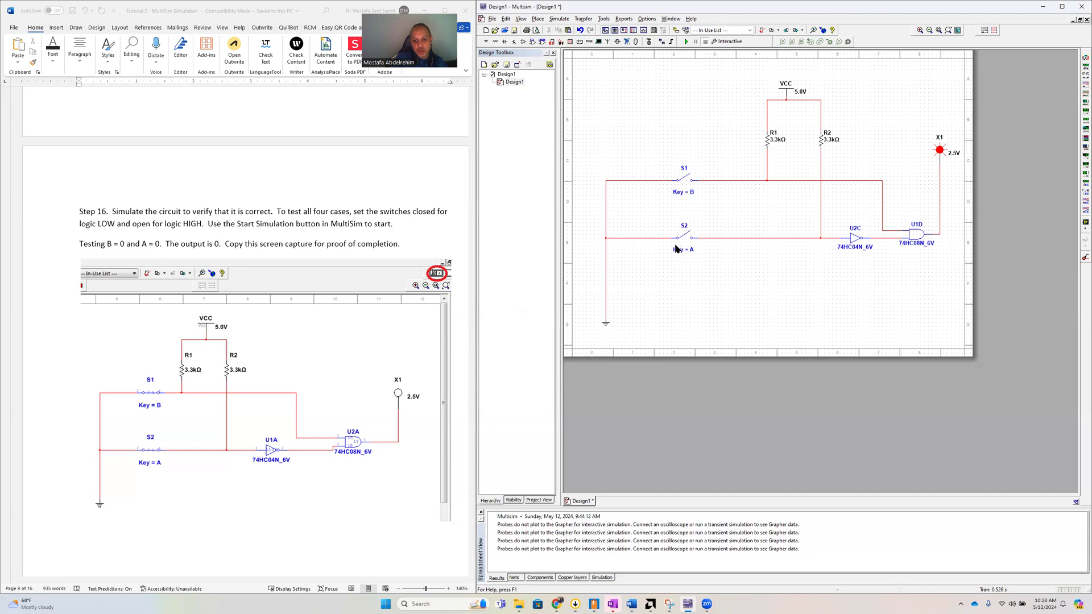
left_click(685, 178)
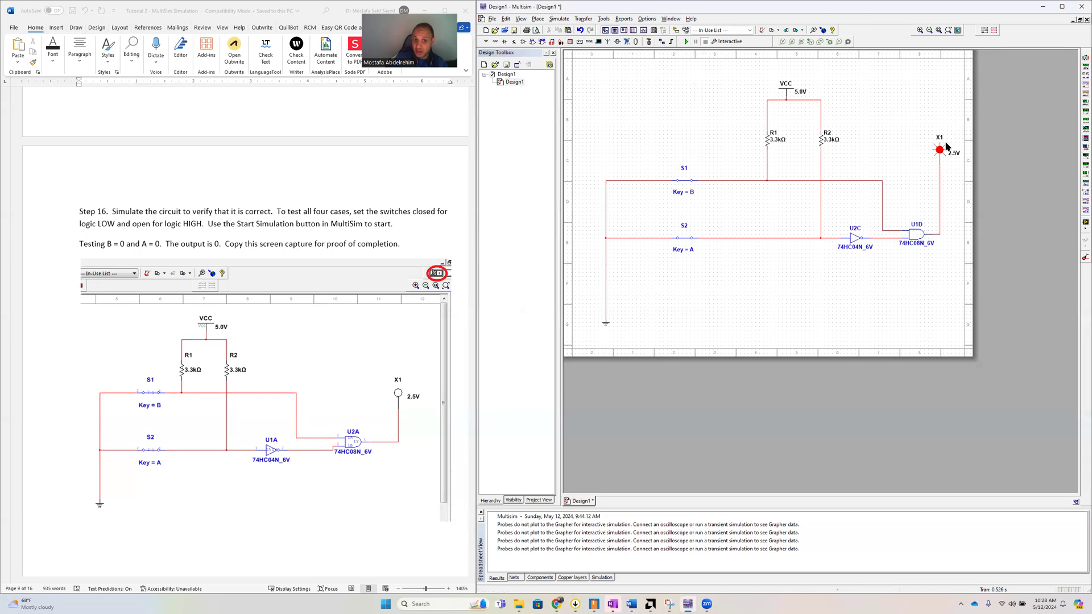
Run the B=0, A=0 simulation with X1 dark, then open switch S2 for A=1
left_click(686, 43)
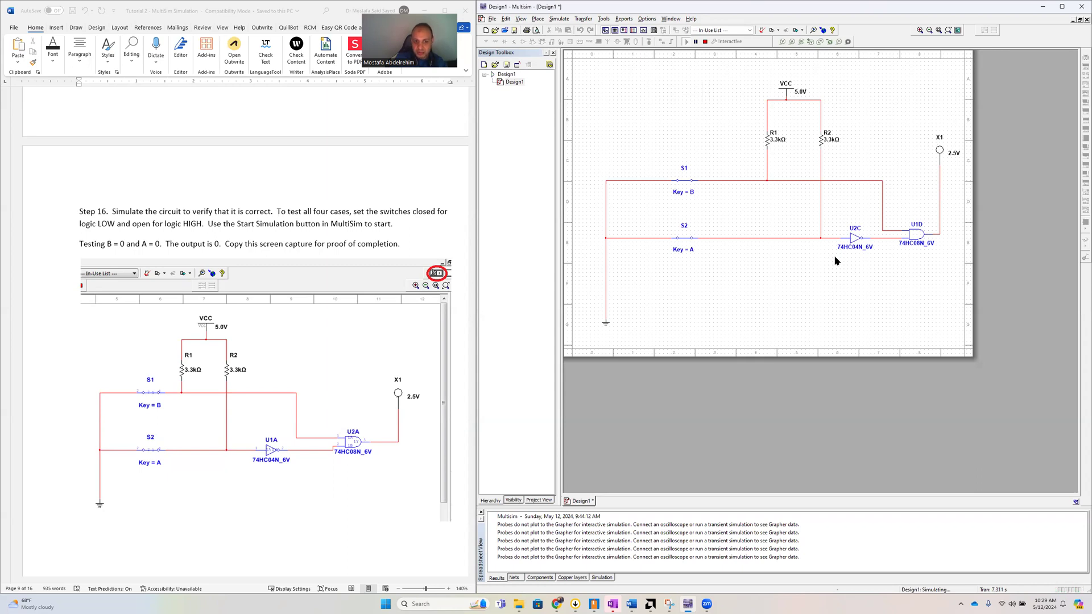
scroll(300, 283, "down", 5)
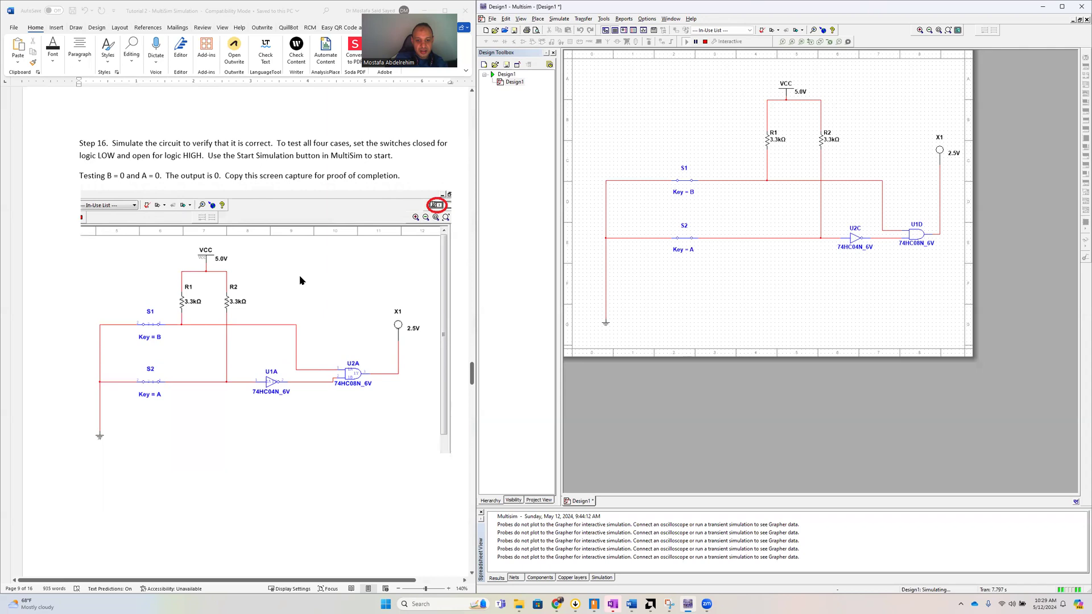
scroll(299, 282, "down", 9)
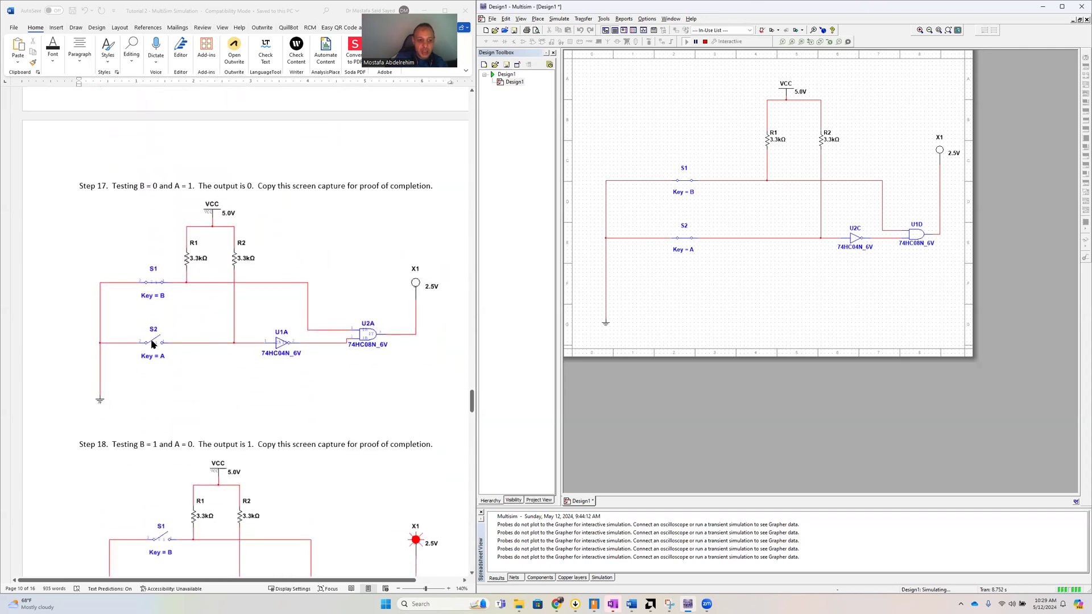
left_click(689, 181)
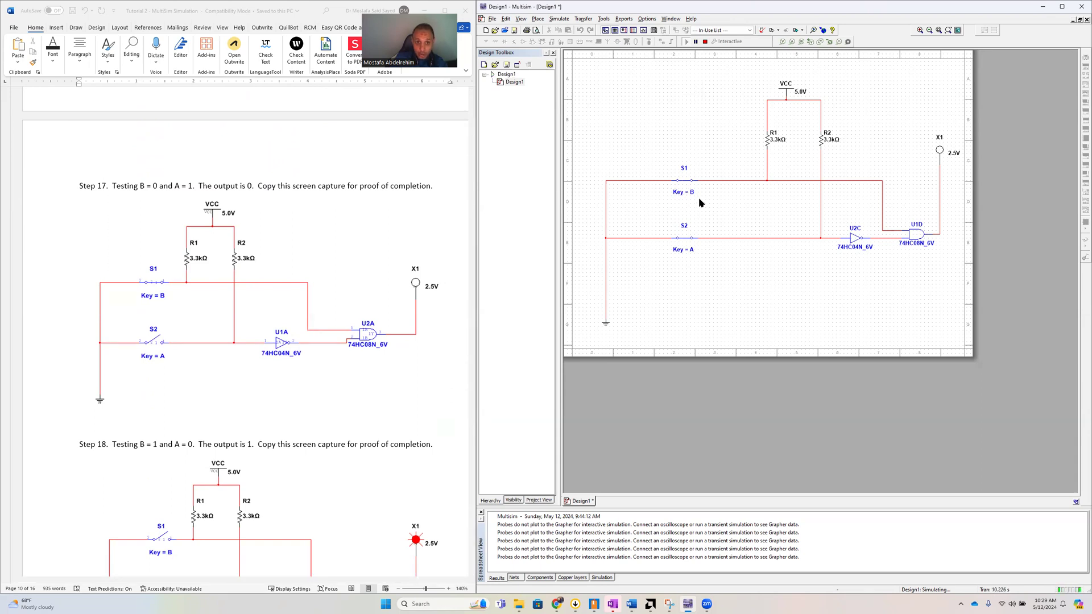
left_click(684, 237)
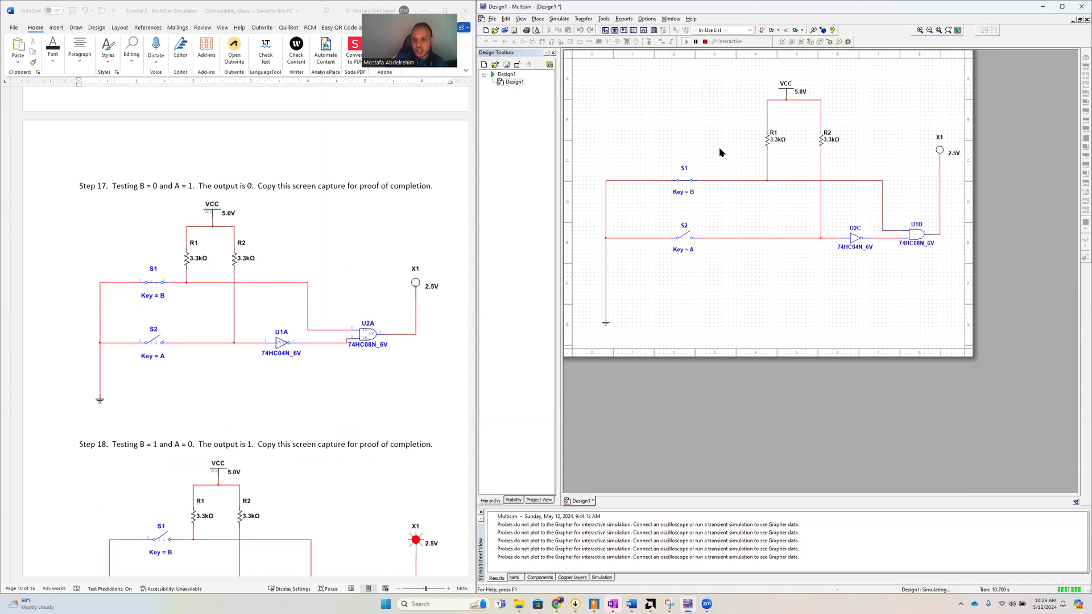
Stop and restart the simulation so the B=0, A=1 case leaves probe X1 dark
left_click(704, 42)
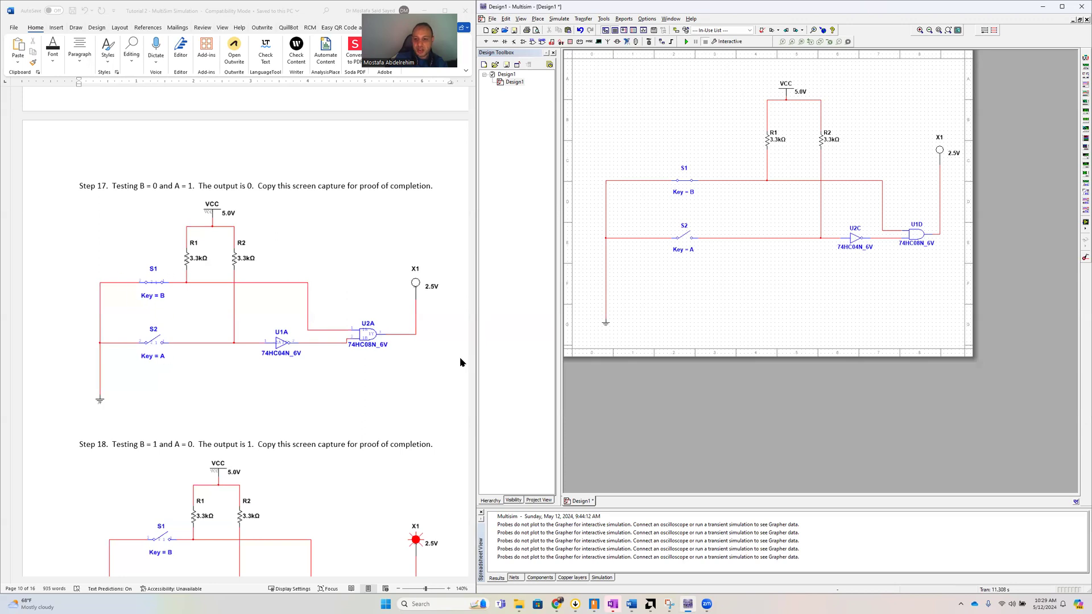
left_click(687, 42)
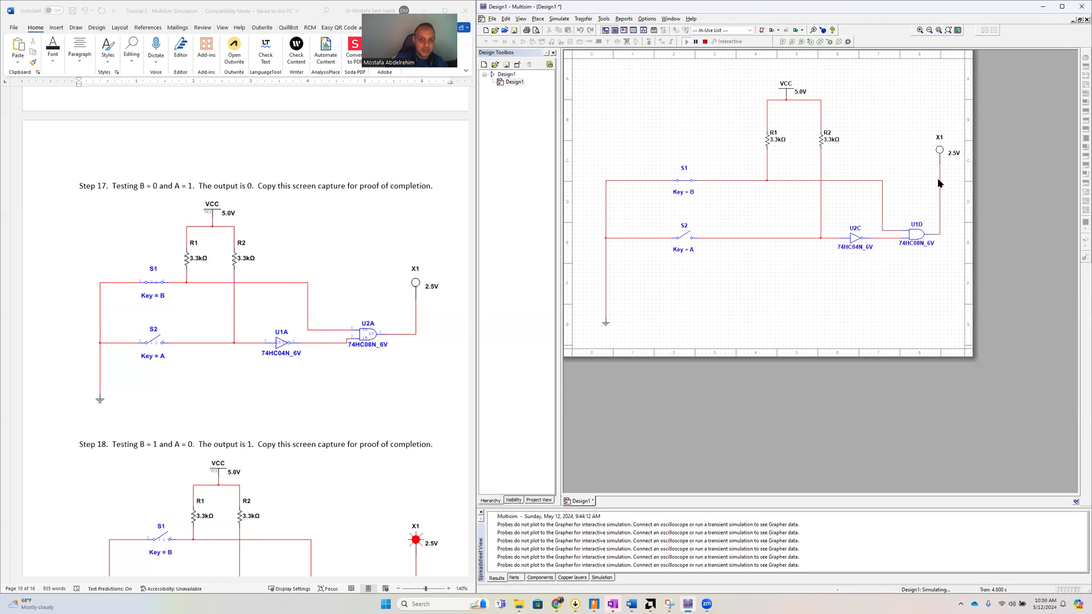
Stop the simulation, then close switch S2 and open switch S1 for B=1, A=0
left_click(705, 41)
scroll(344, 243, "down", 2)
scroll(356, 237, "down", 10)
scroll(356, 240, "up", 10)
scroll(355, 240, "up", 7)
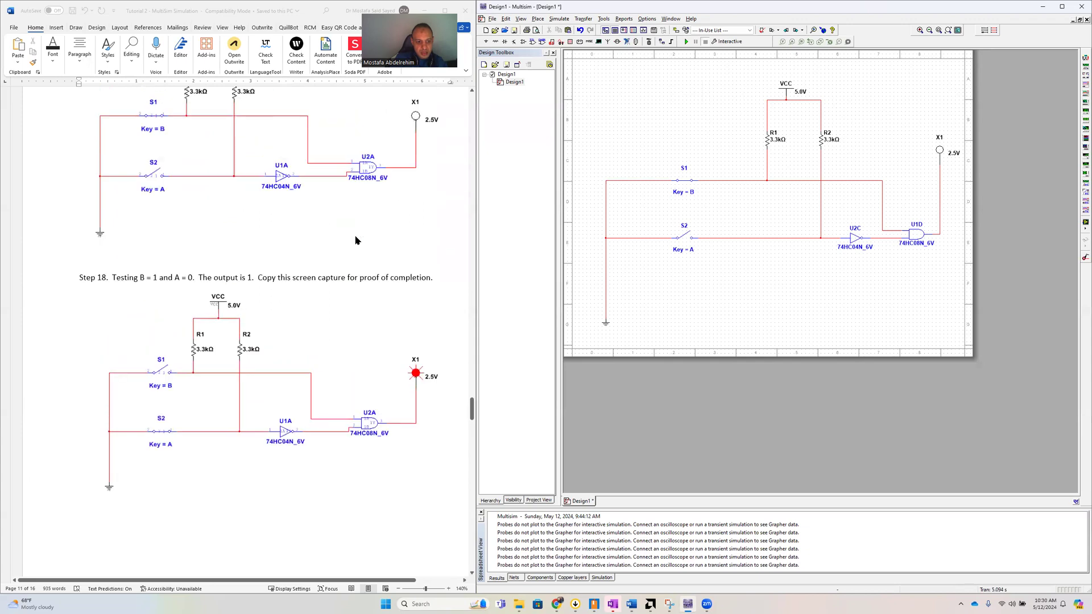
scroll(356, 240, "up", 5)
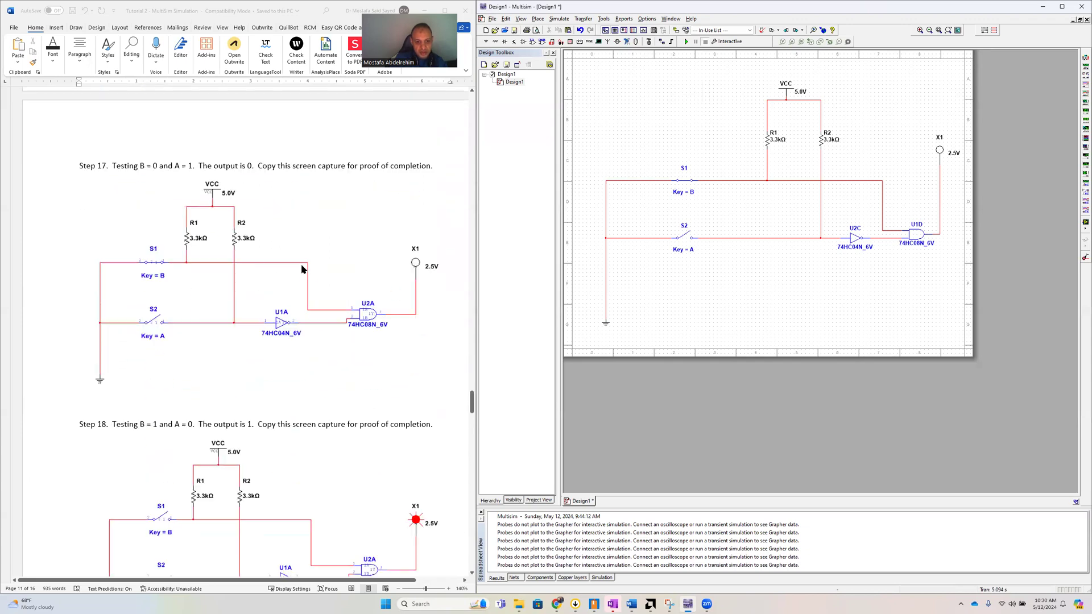
scroll(302, 265, "down", 10)
scroll(302, 269, "down", 3)
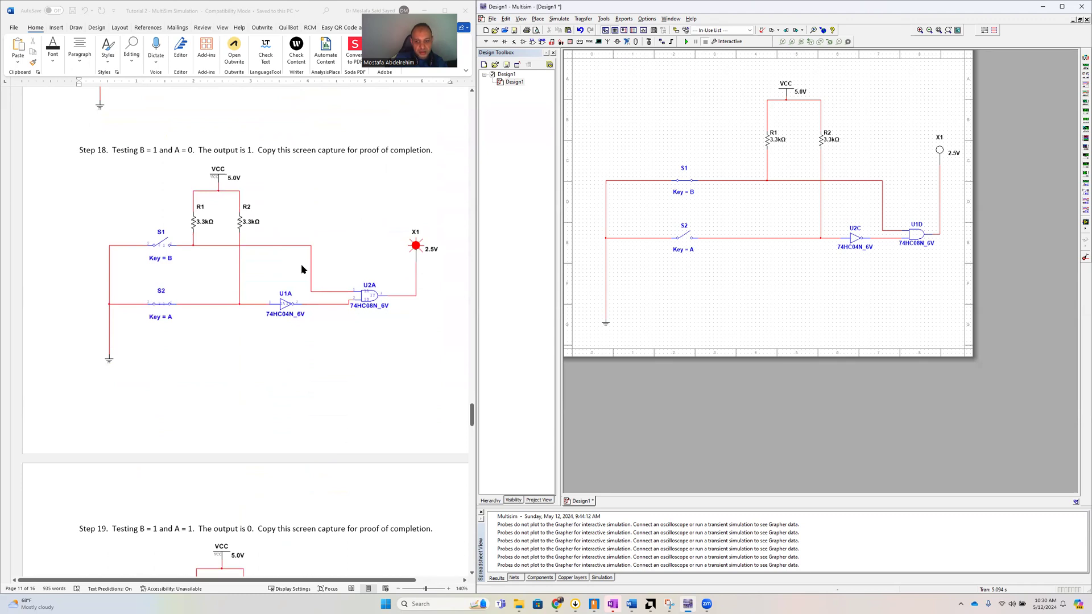
scroll(301, 264, "down", 1)
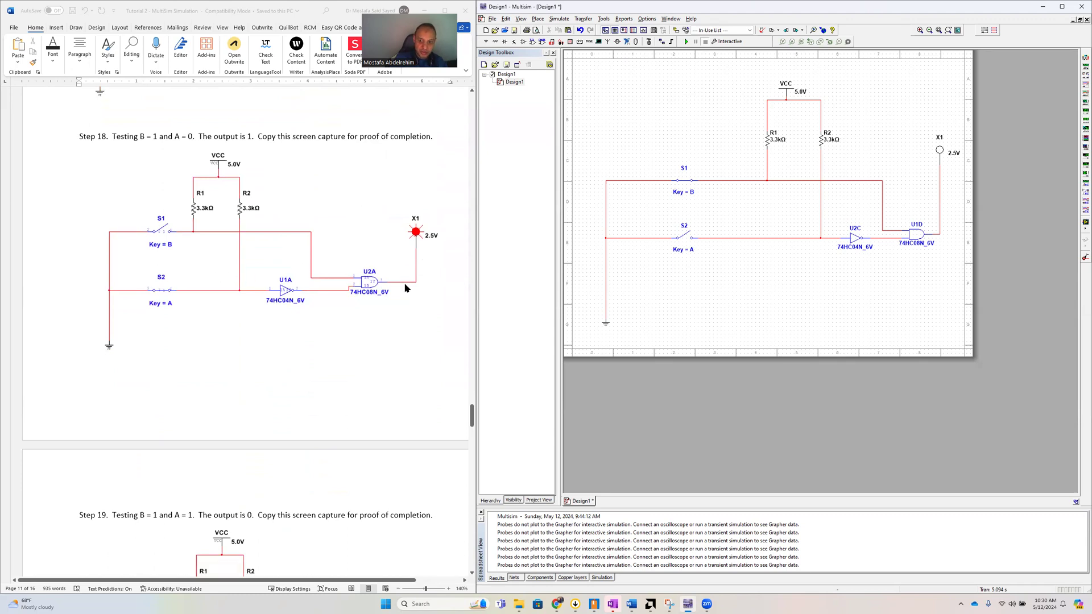
left_click(687, 236)
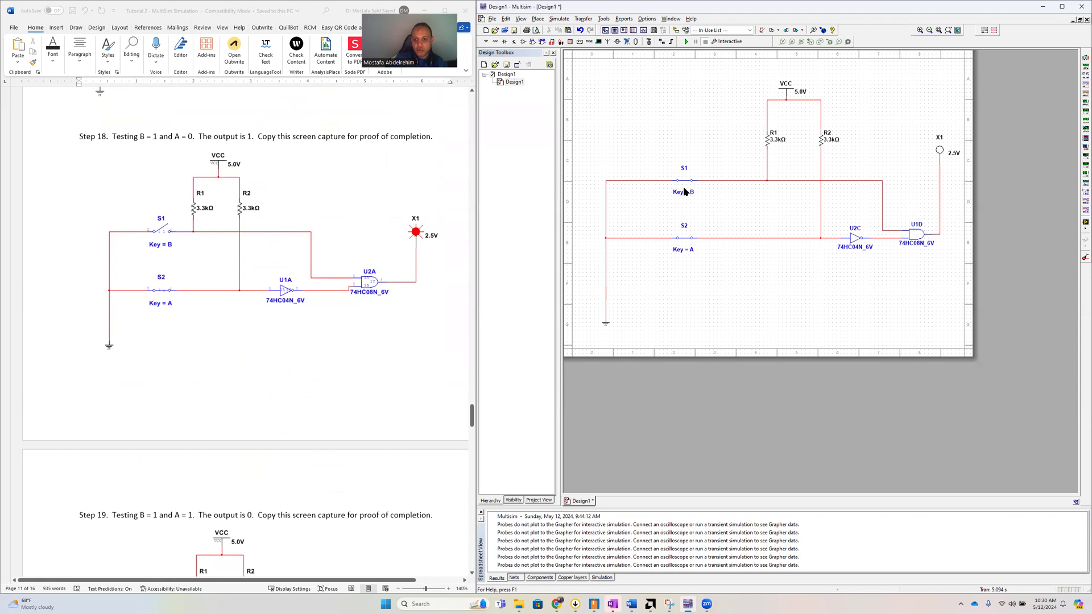
left_click(683, 182)
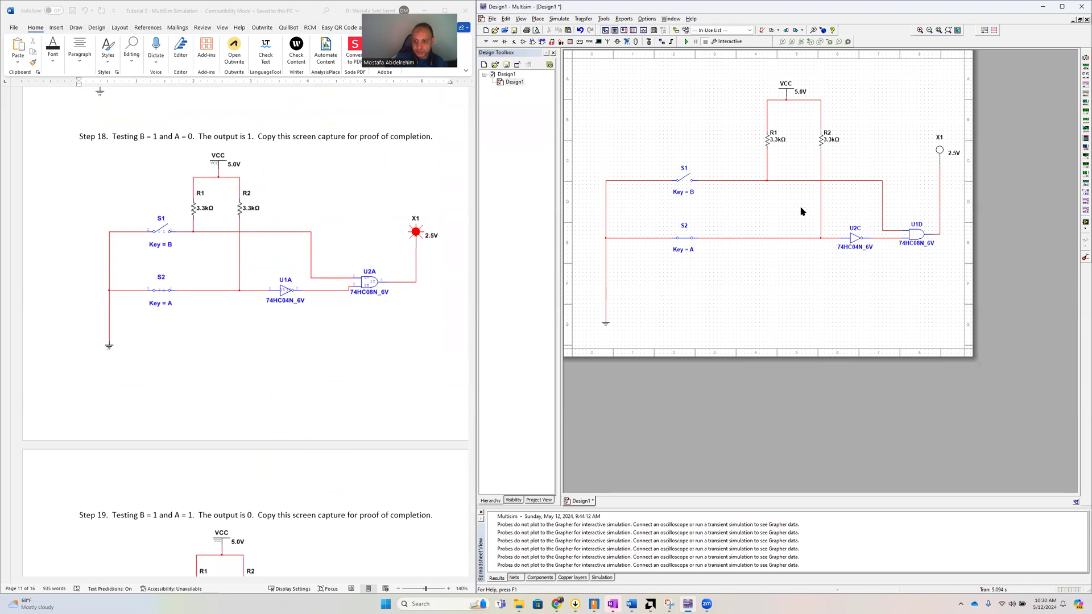
Simulate B=1, A=0 with X1 lit red, stop, then open switch S2 for A=1
left_click(687, 44)
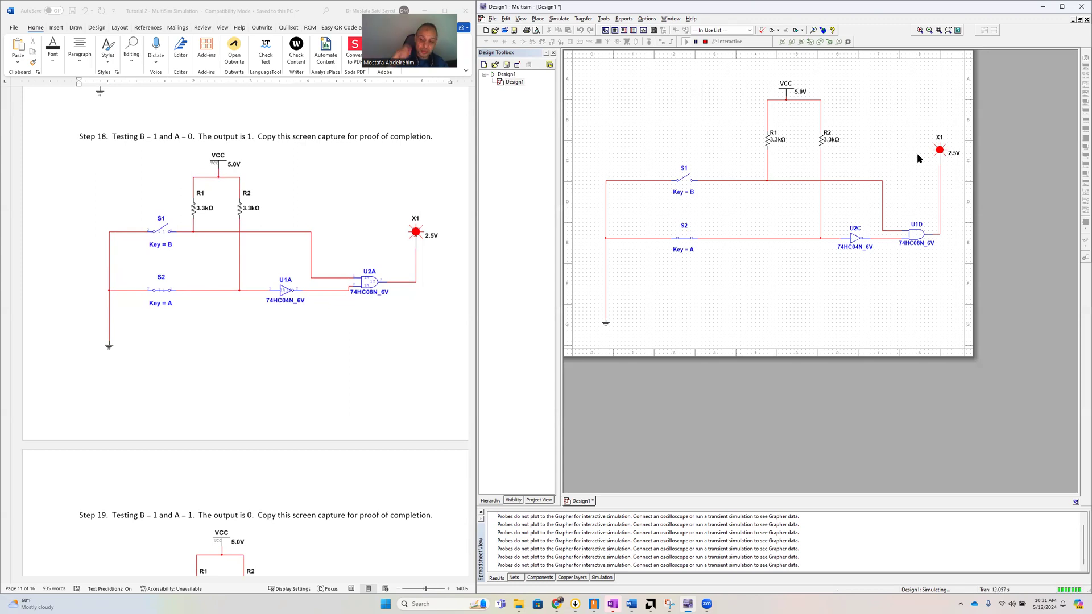
left_click(704, 42)
scroll(266, 190, "down", 4)
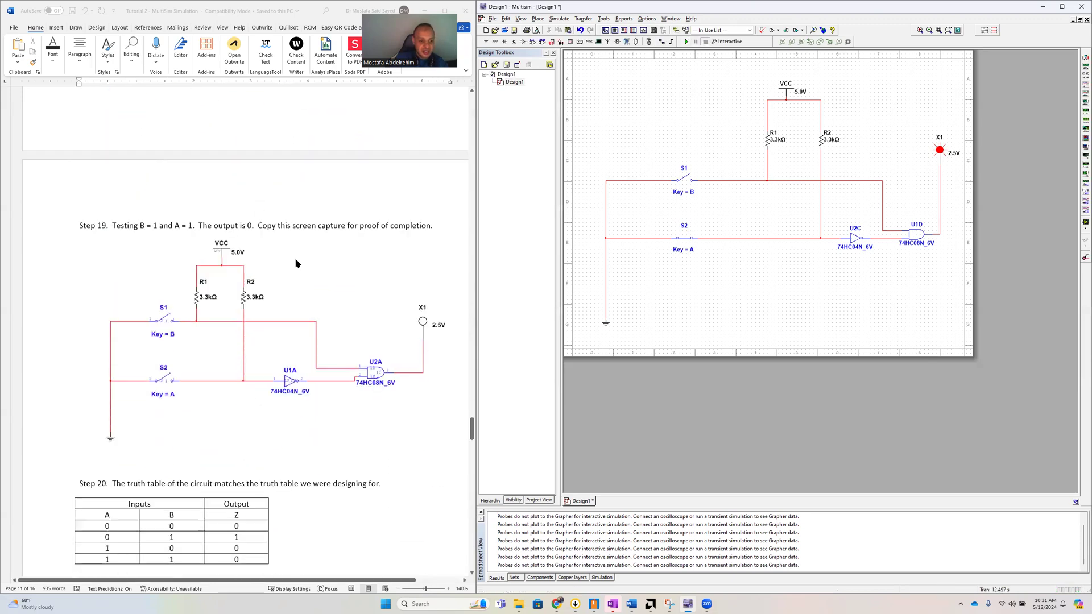
scroll(267, 285, "up", 2)
left_click(686, 238)
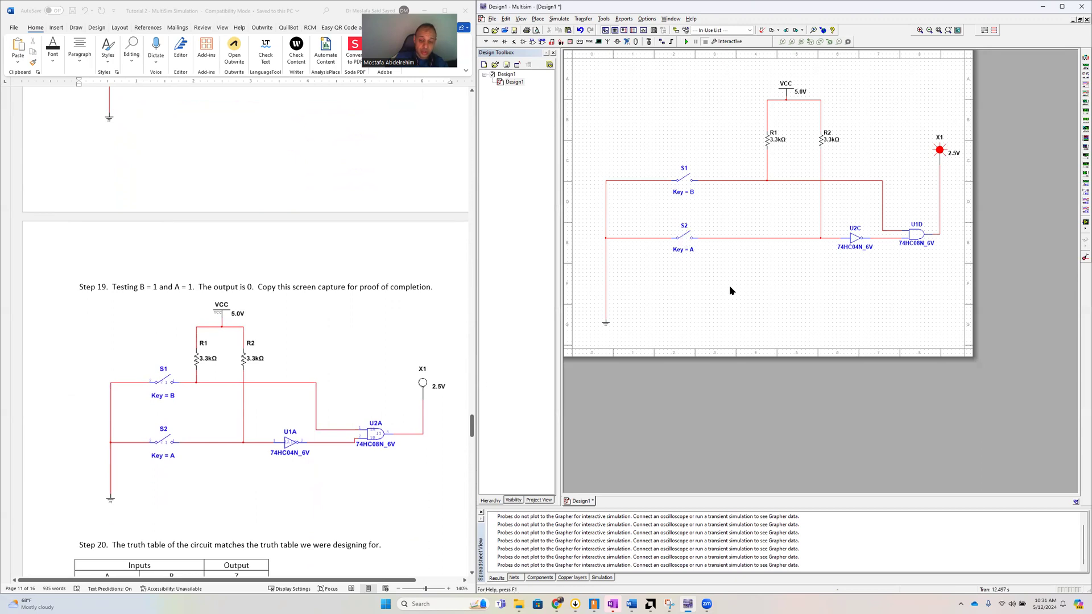
scroll(731, 290, "up", 2)
scroll(731, 291, "down", 4)
scroll(731, 291, "up", 1)
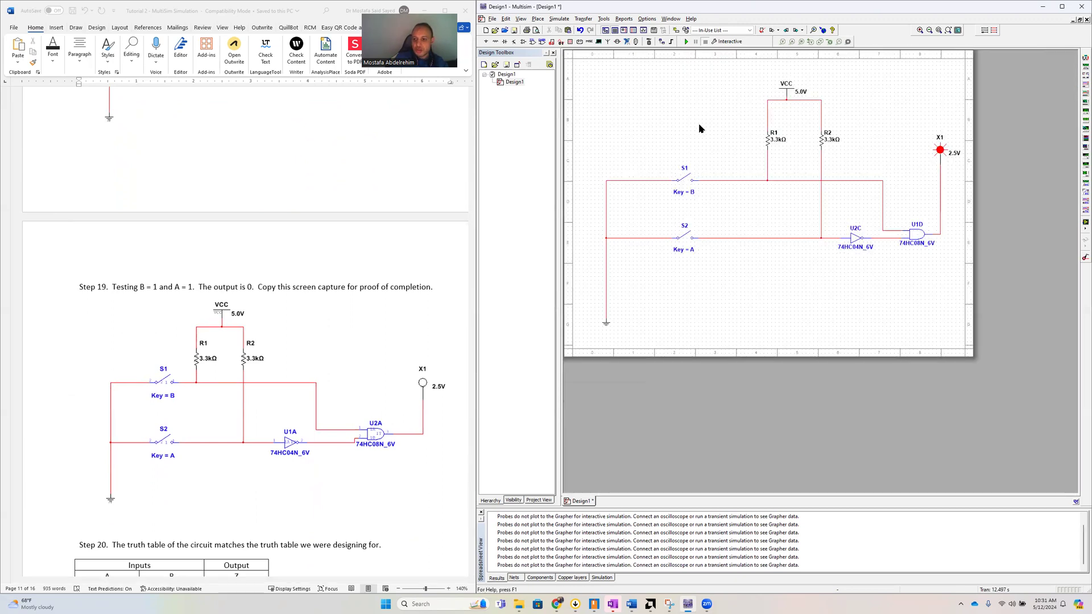
Run the B=1, A=1 simulation and confirm probe X1 stays dark (output 0)
left_click(686, 42)
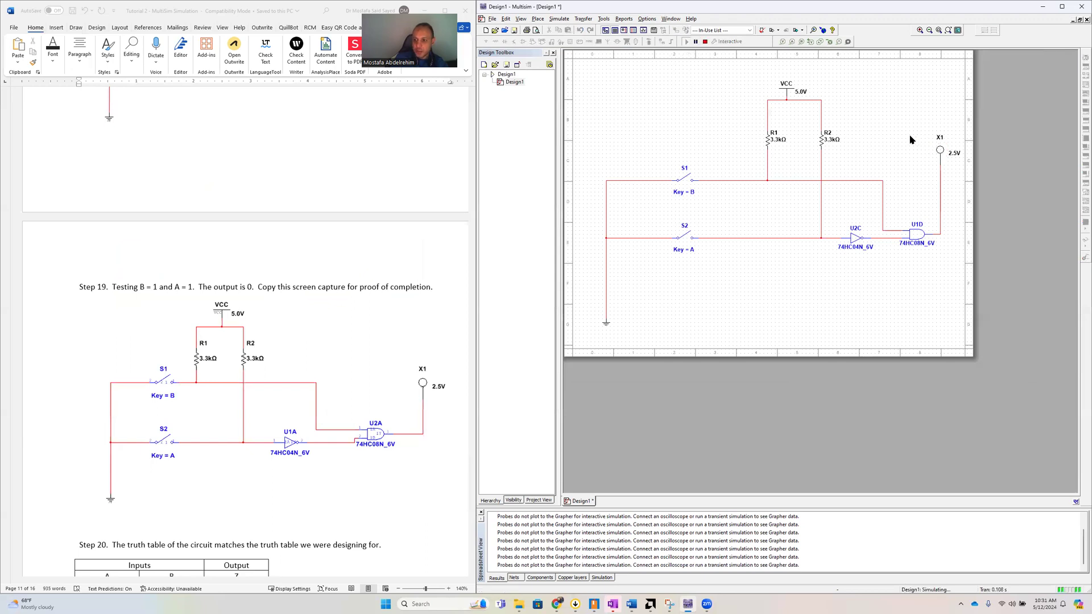